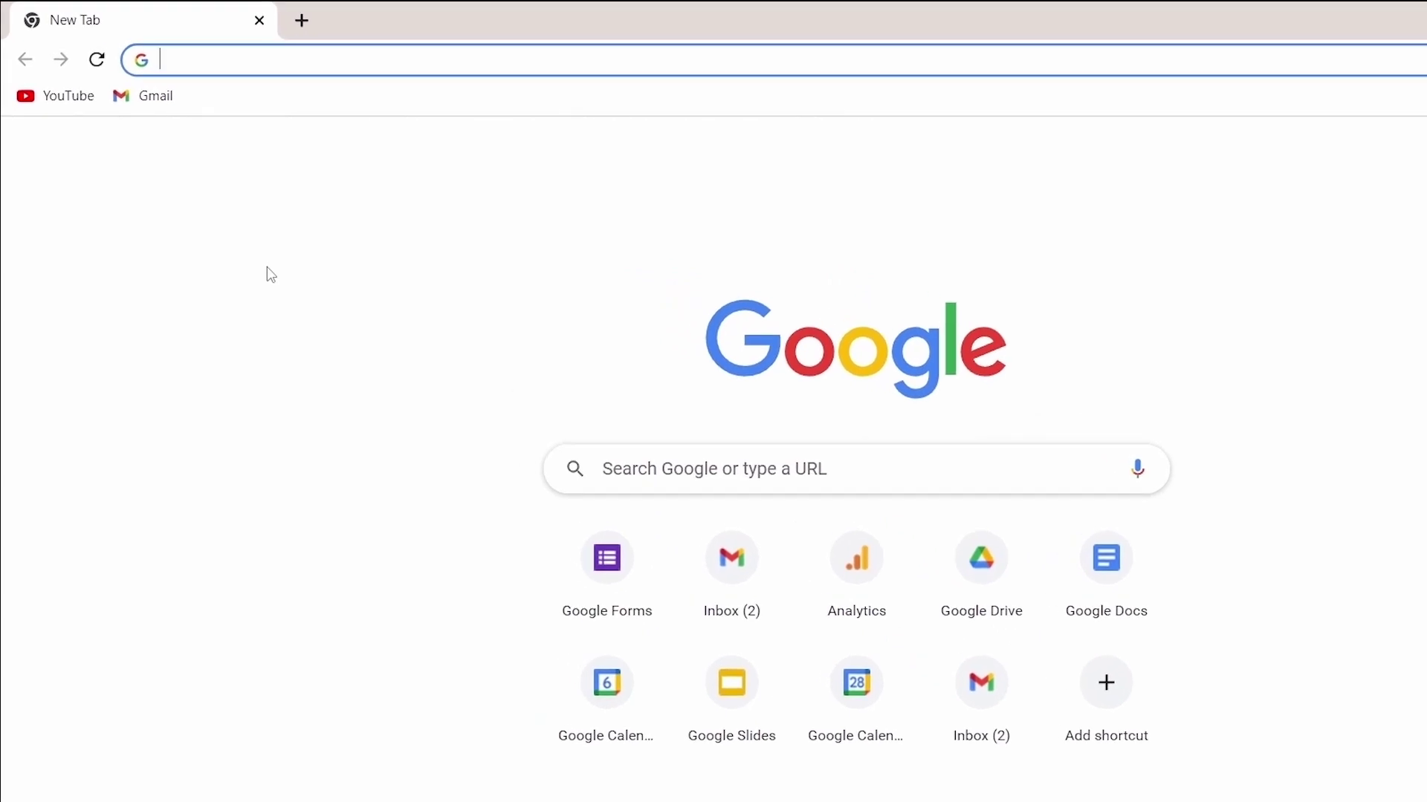
Go to analytics.google.com to reach the Welcome to Google Analytics page
type("analytics.google.com")
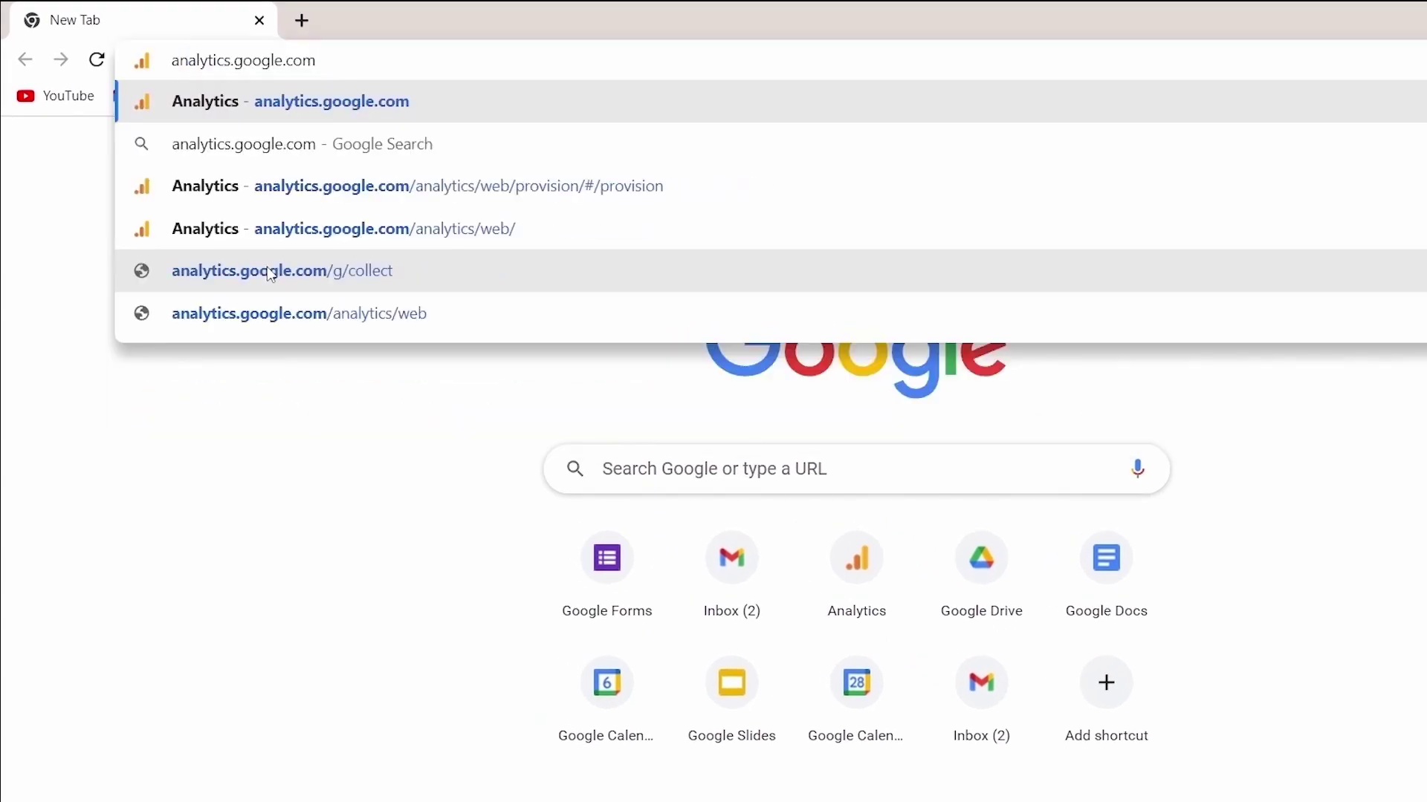
key("Return")
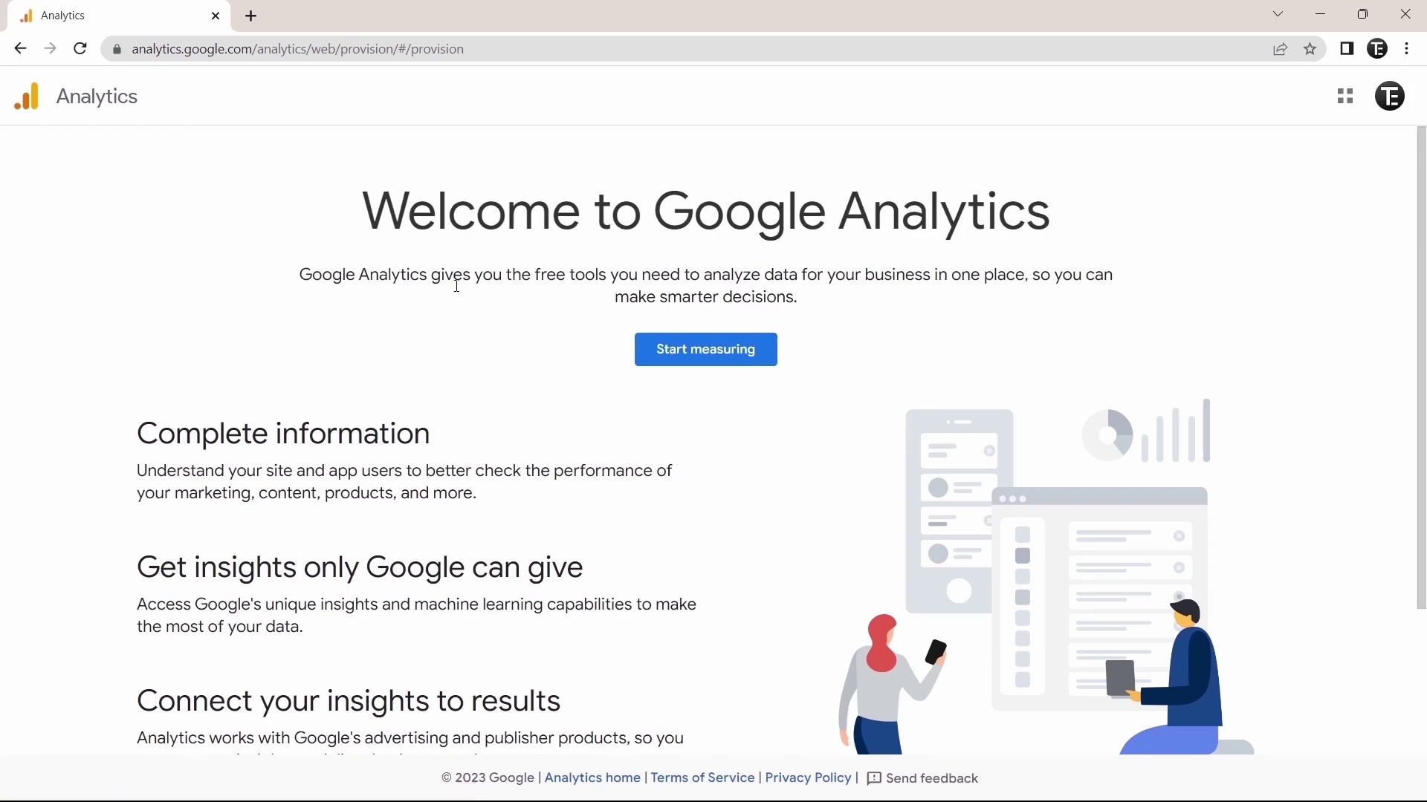
Start measuring and name the new Analytics account Tech is Easy
left_click(661, 355)
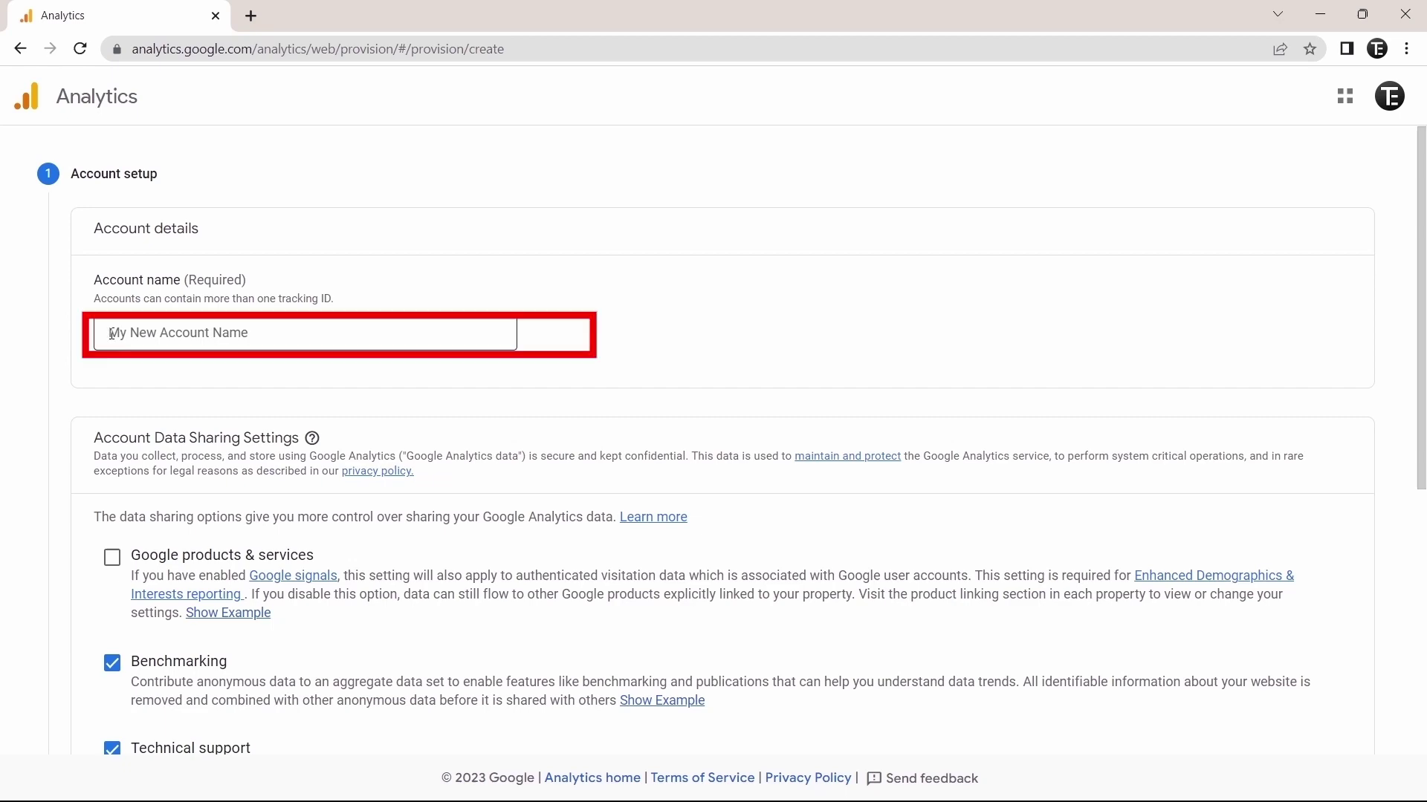
left_click(195, 327)
type("Tech is Easy")
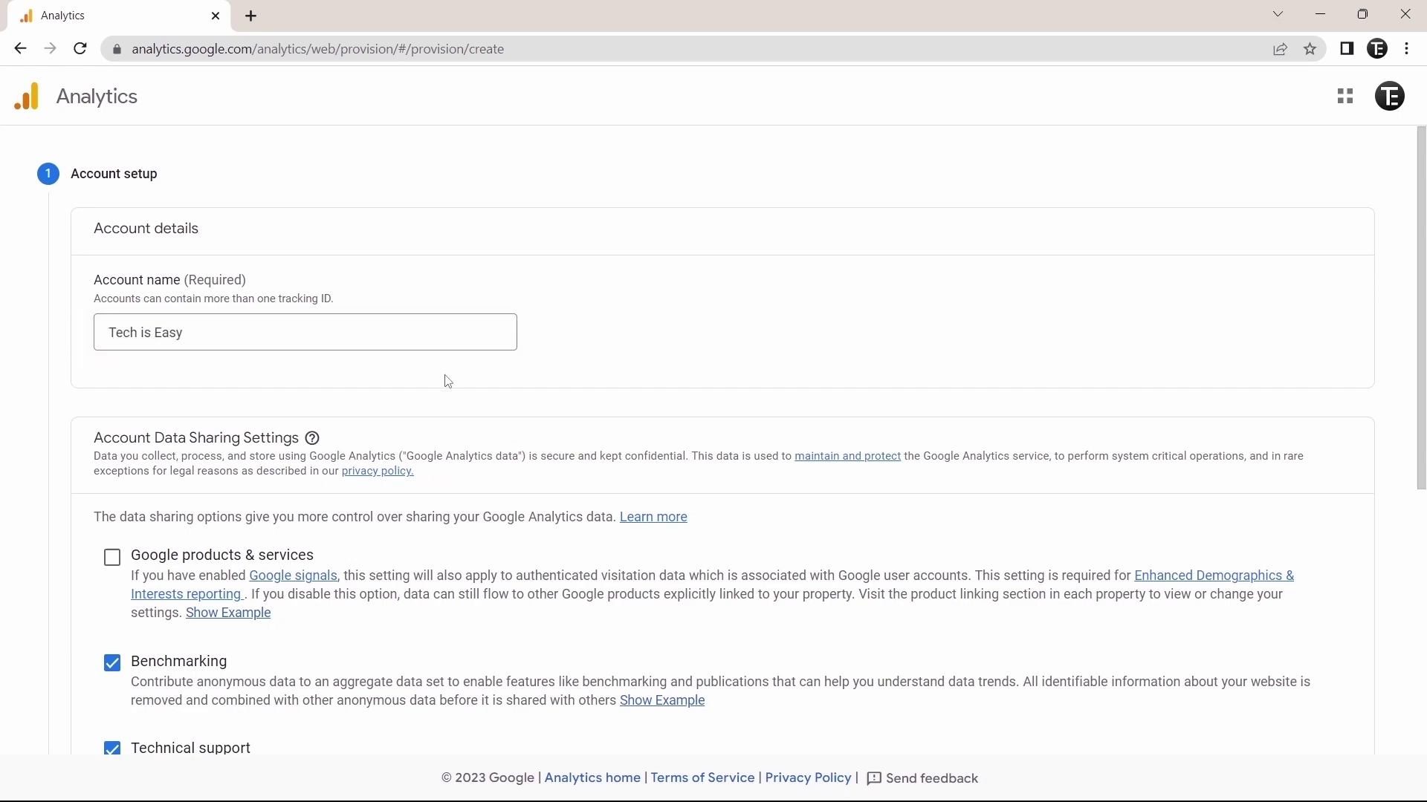
scroll(448, 381, "down", 5)
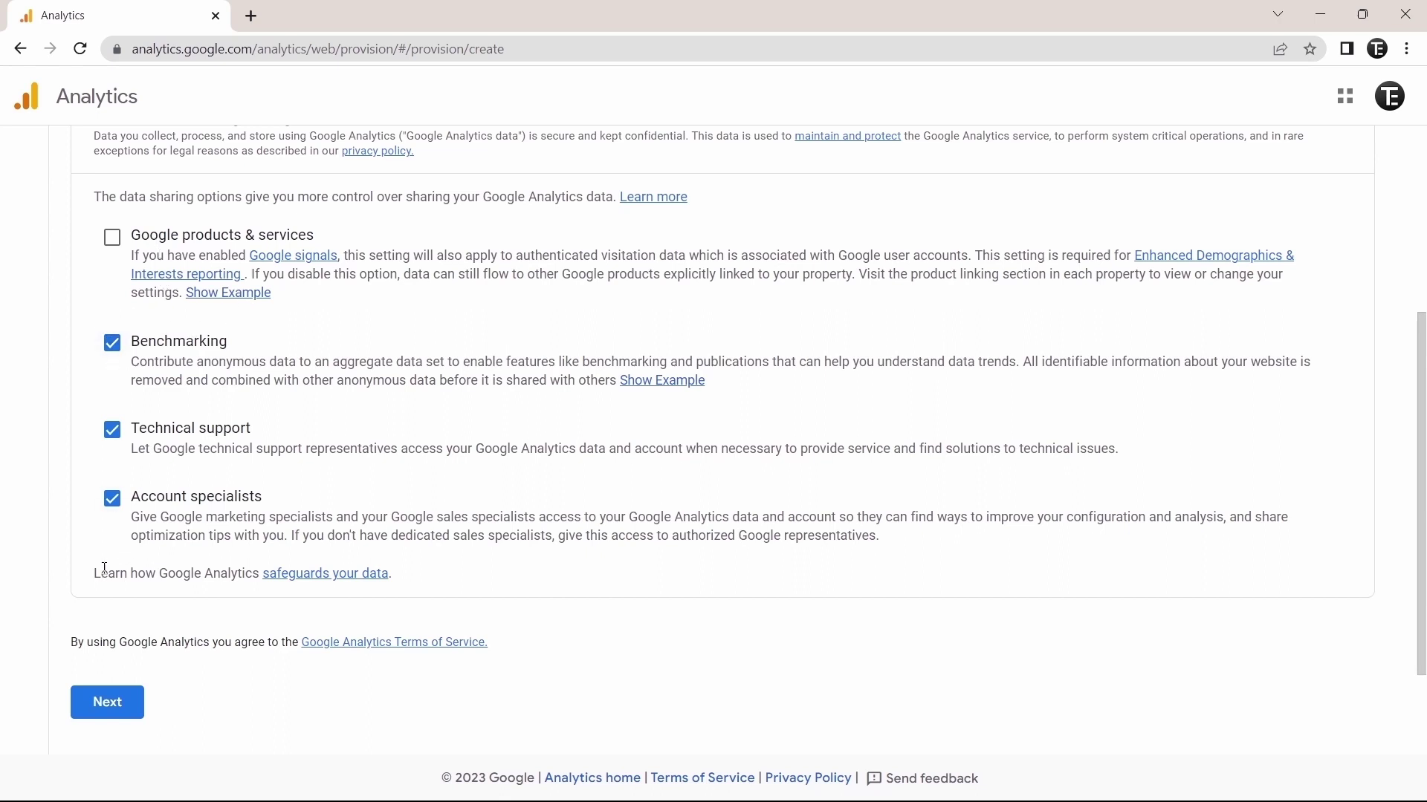
left_click(109, 704)
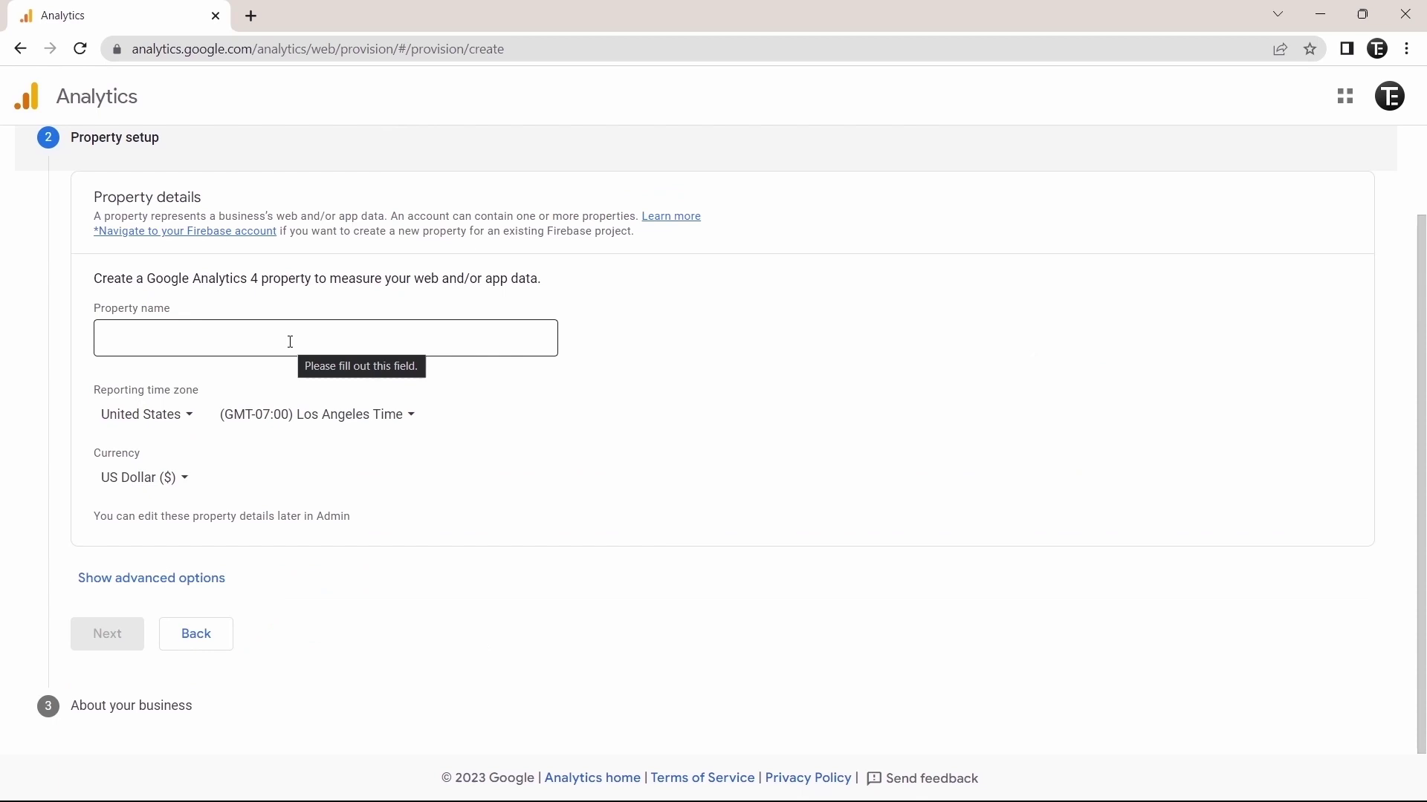
Name the property Test Data and set its reporting time zone country to India
left_click(178, 332)
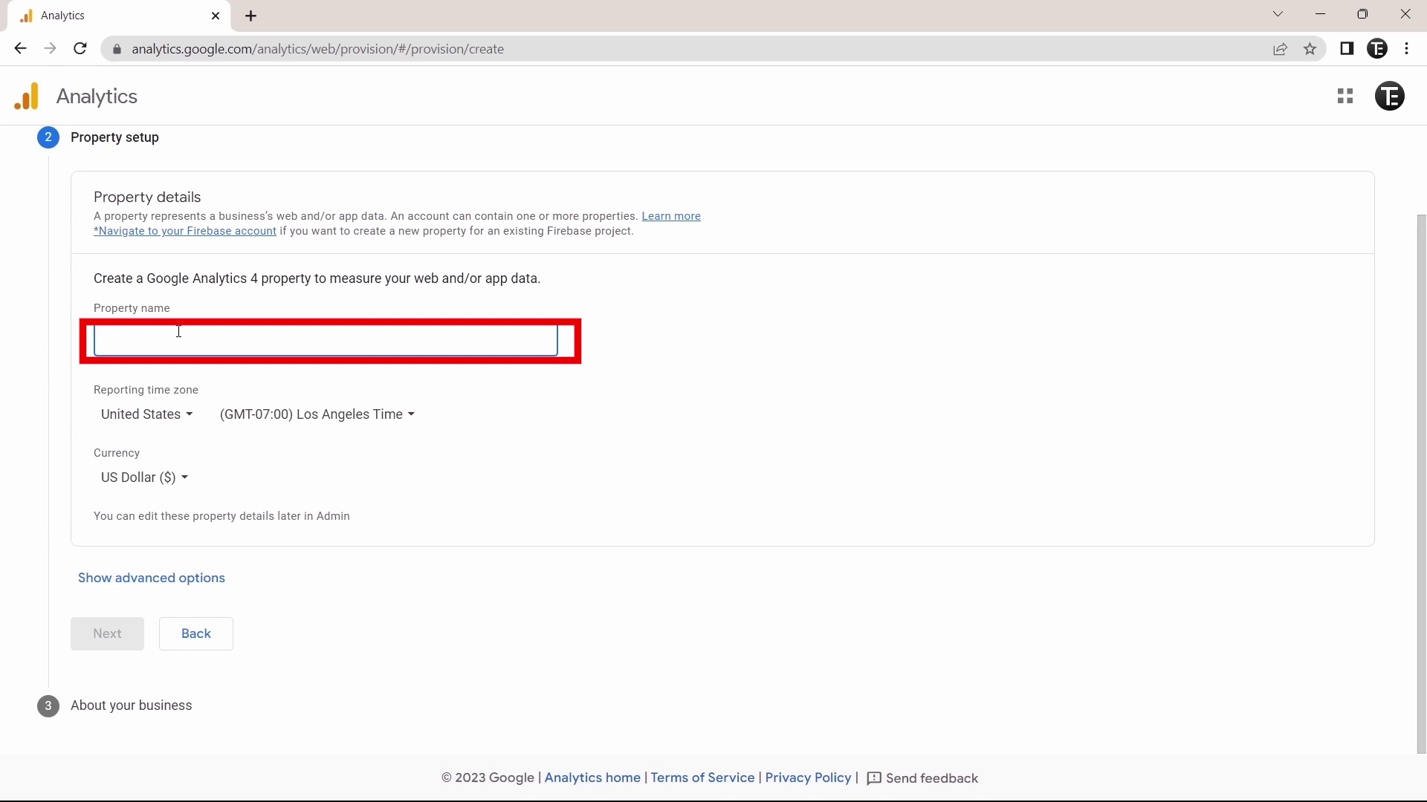
type("Test Data")
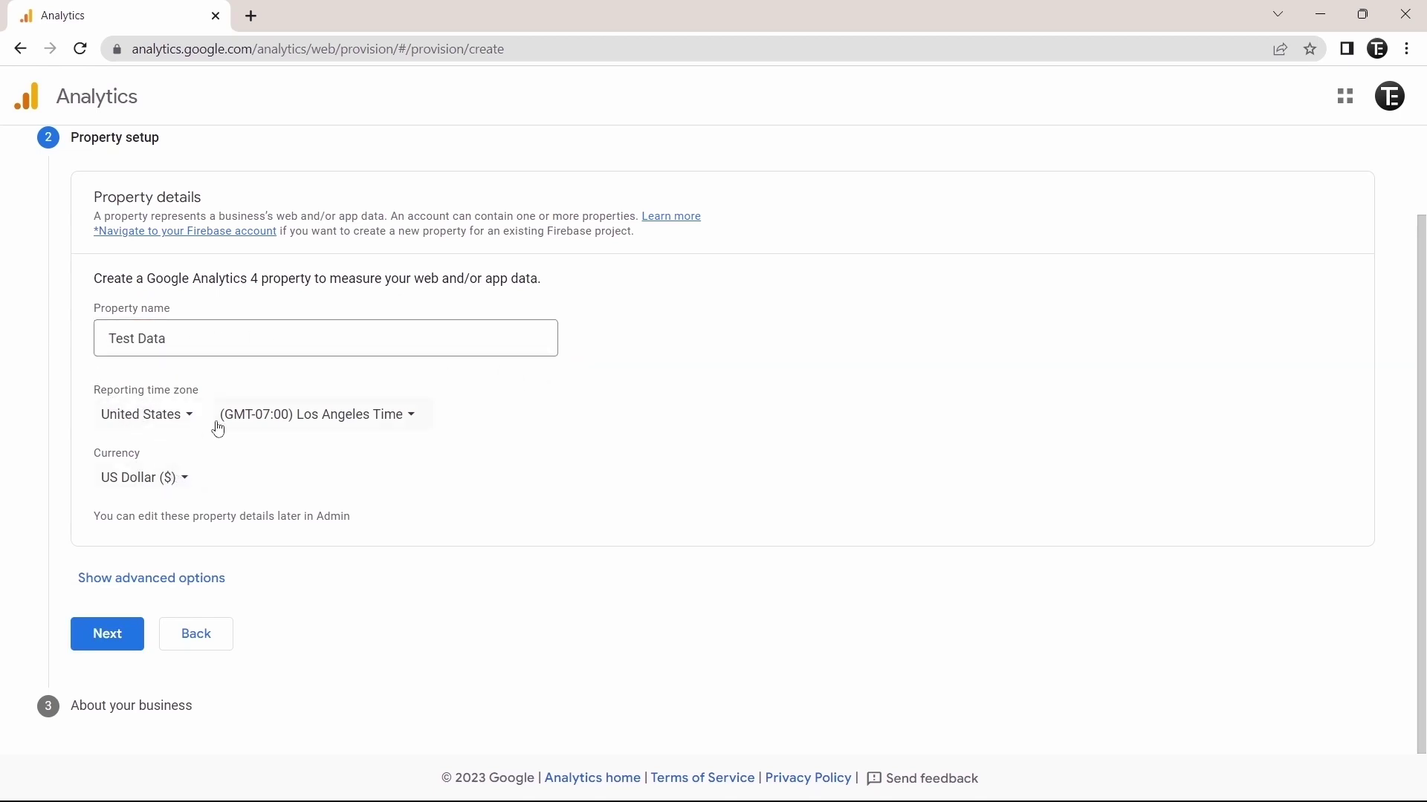
left_click(168, 416)
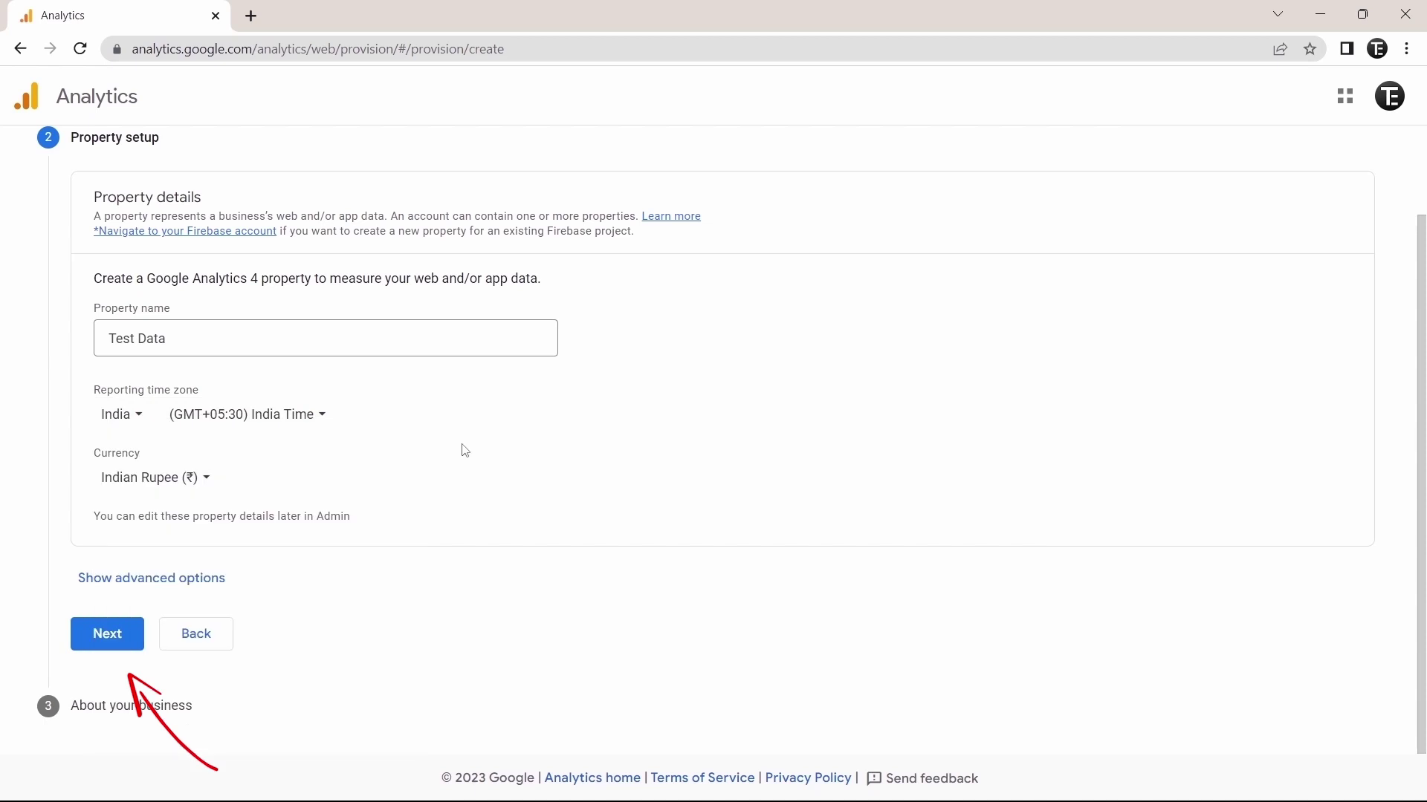
Set the industry to Hobbies & Leisure and business size to Small
left_click(108, 636)
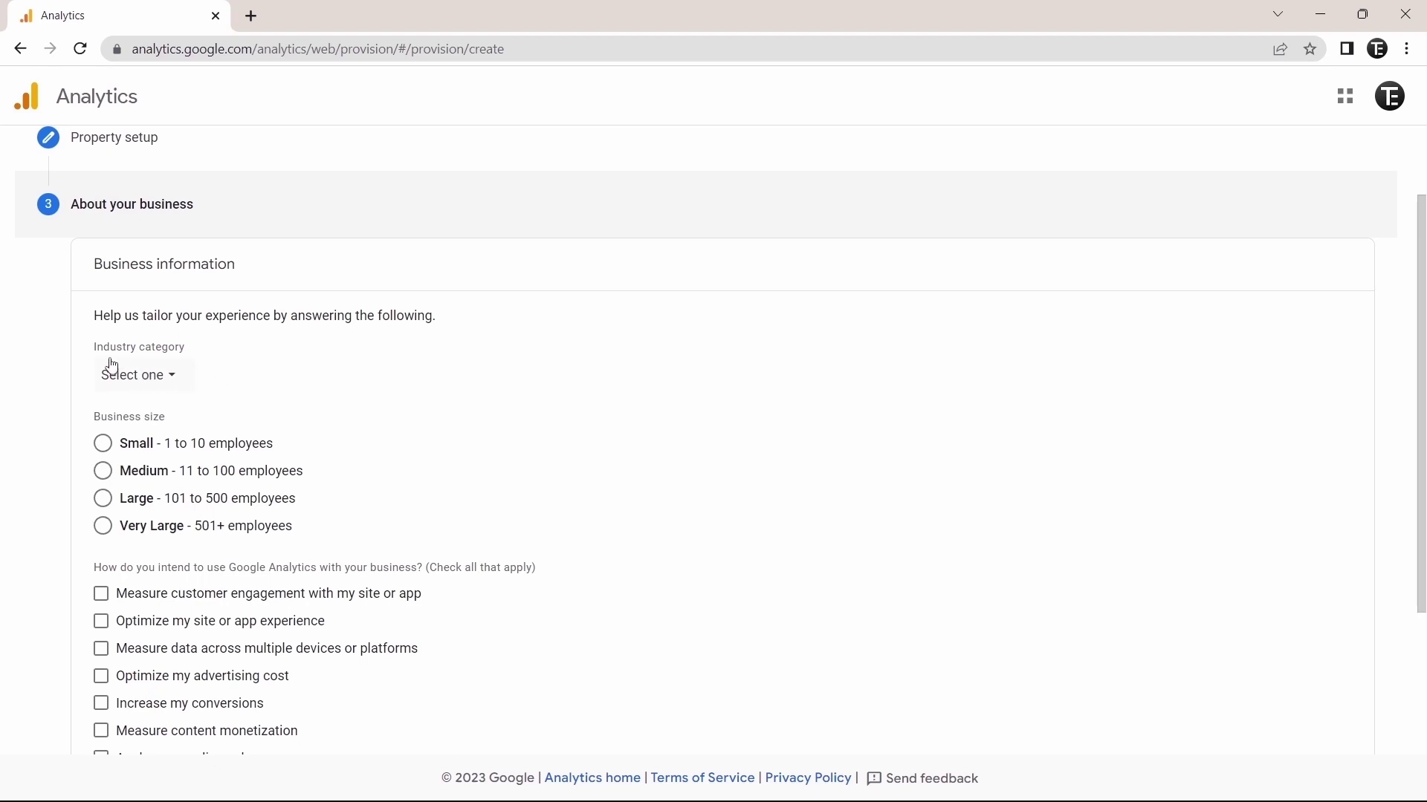
left_click(174, 375)
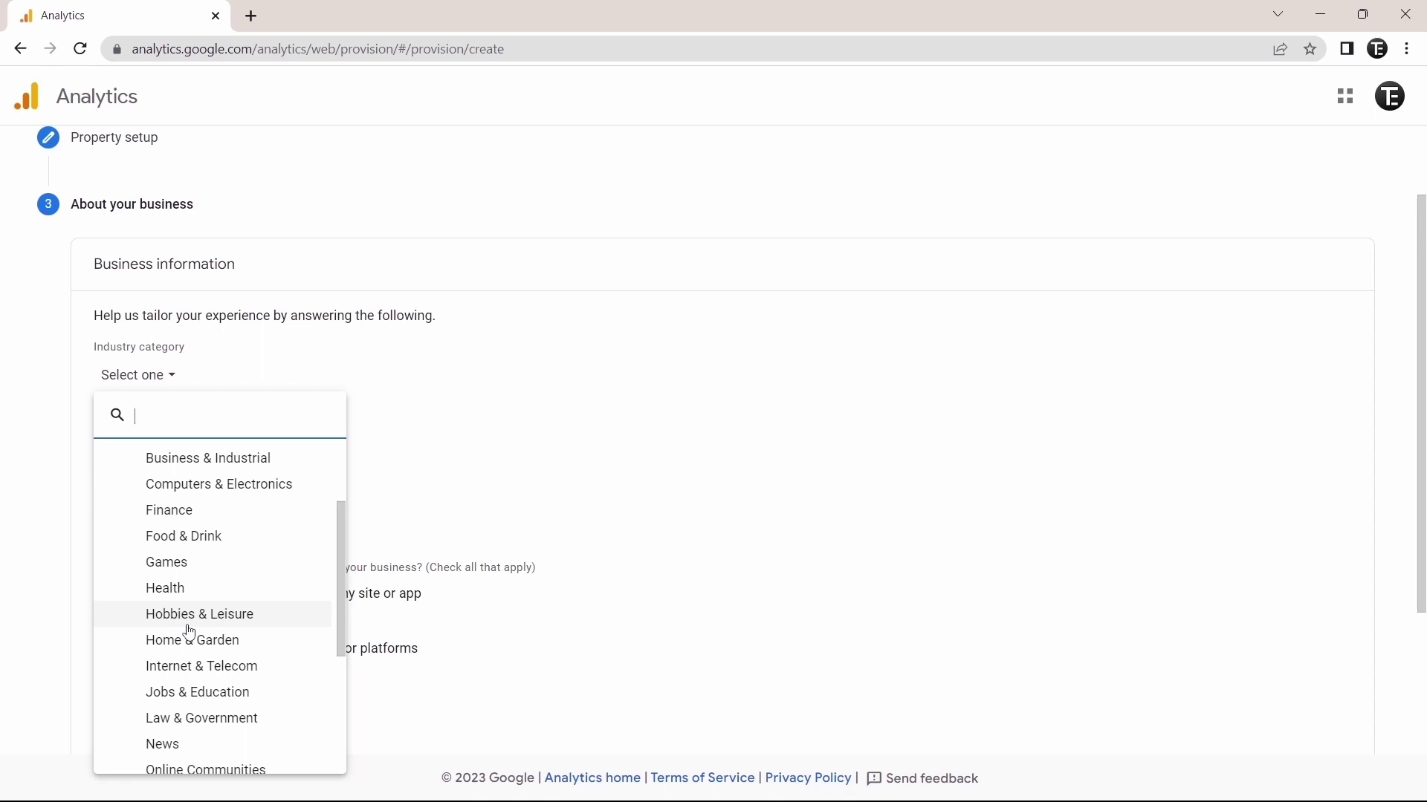
left_click(189, 624)
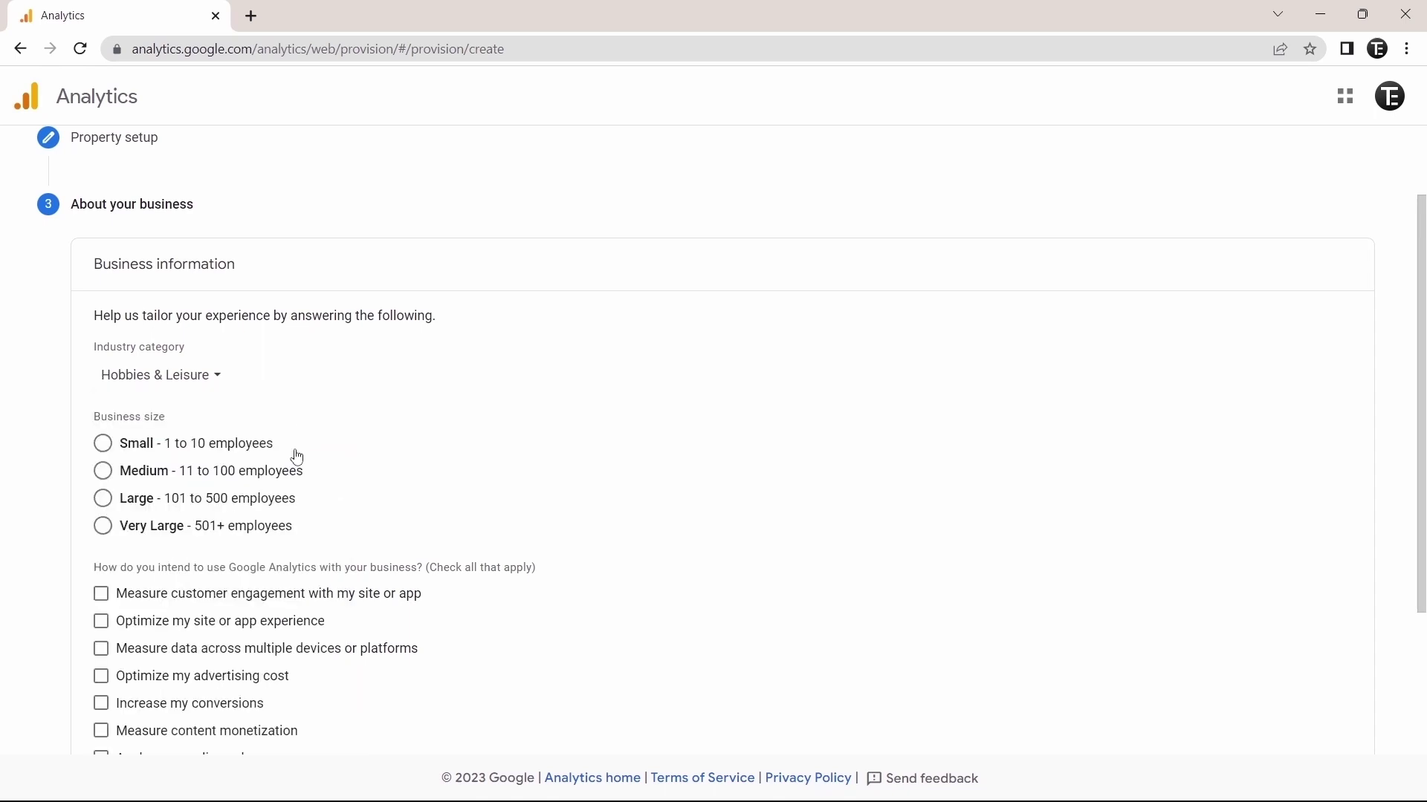
scroll(292, 394, "down", 1)
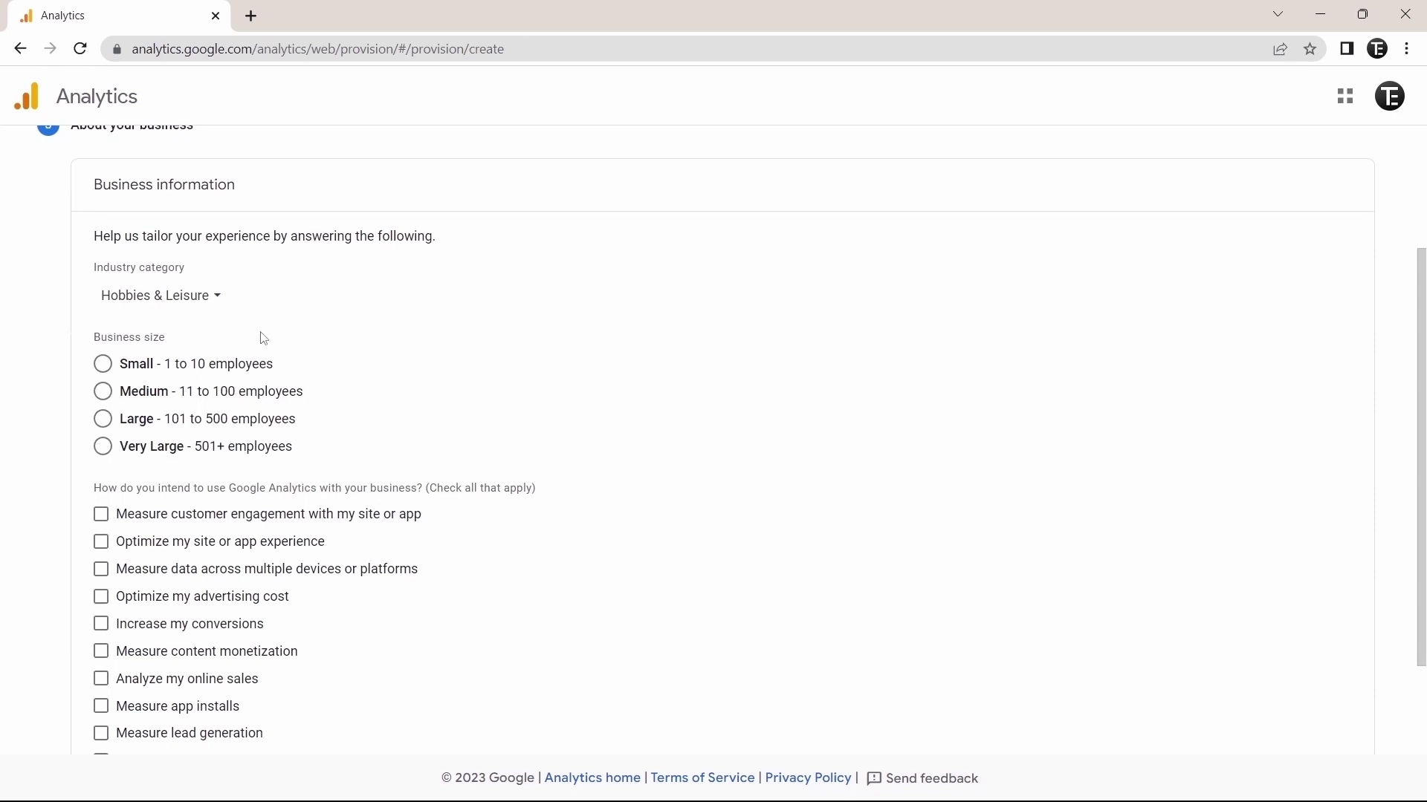
left_click(145, 366)
Choose the goals Measure customer engagement and Increase my conversions
scroll(115, 399, "down", 1)
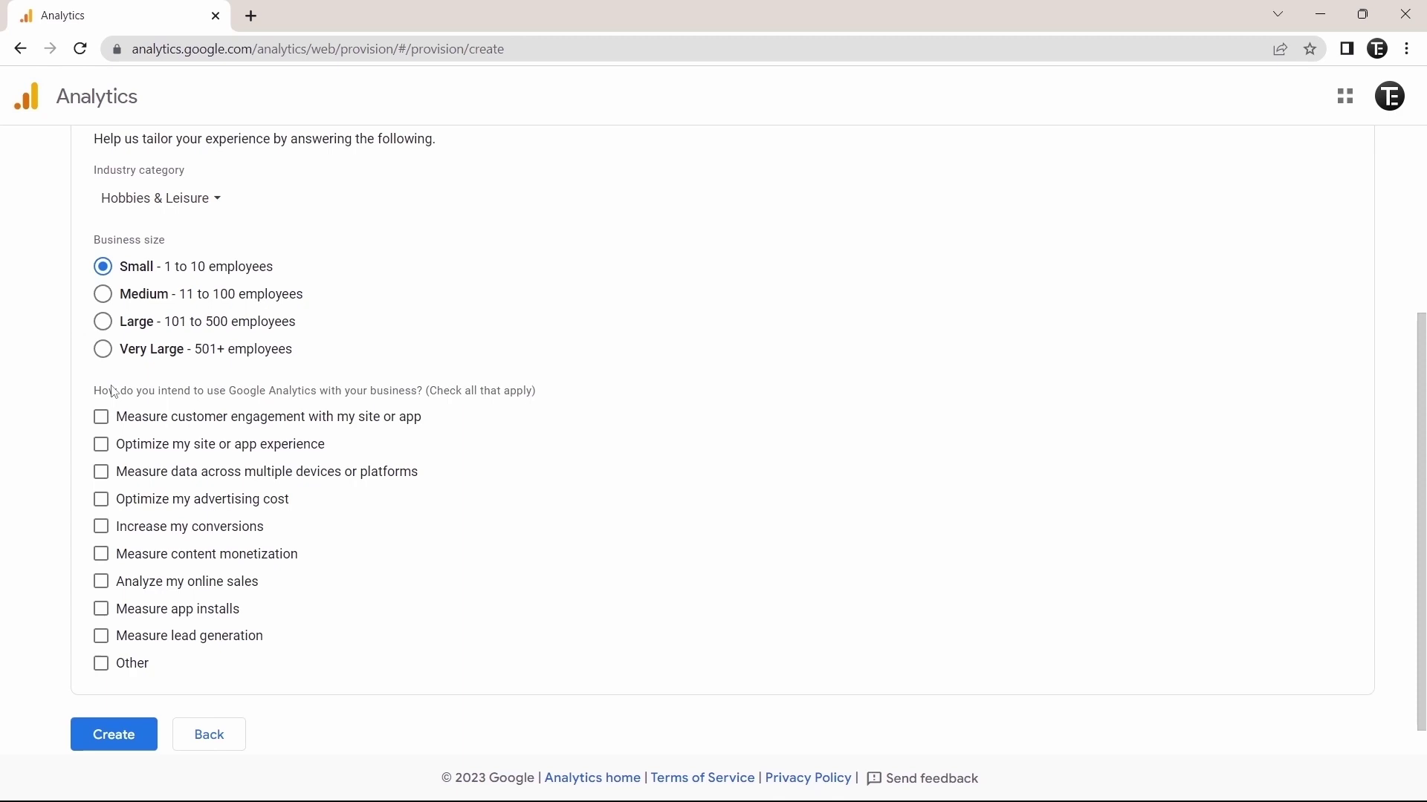
left_click(101, 417)
left_click(101, 526)
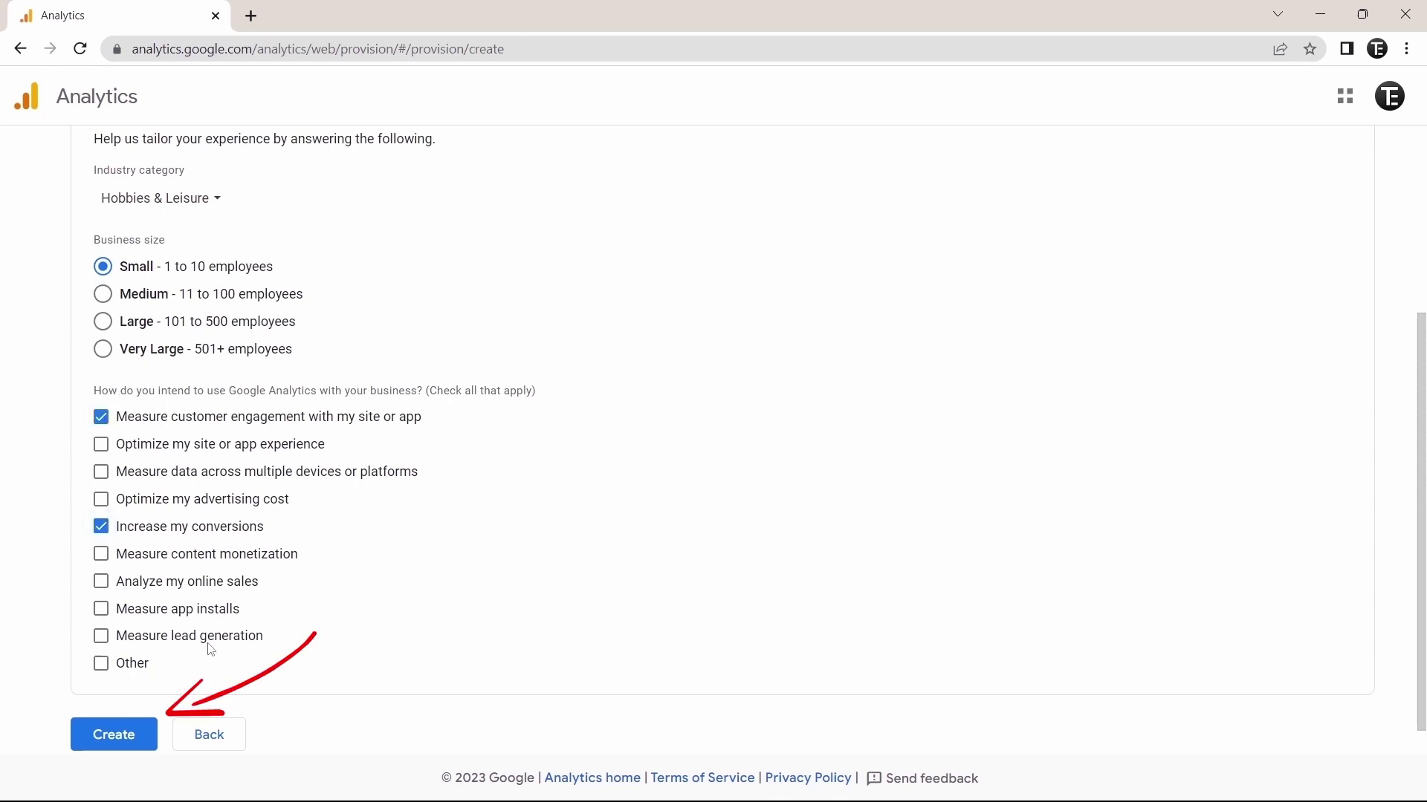
Create the account, accepting India terms of service and the GDPR data processing terms
left_click(141, 730)
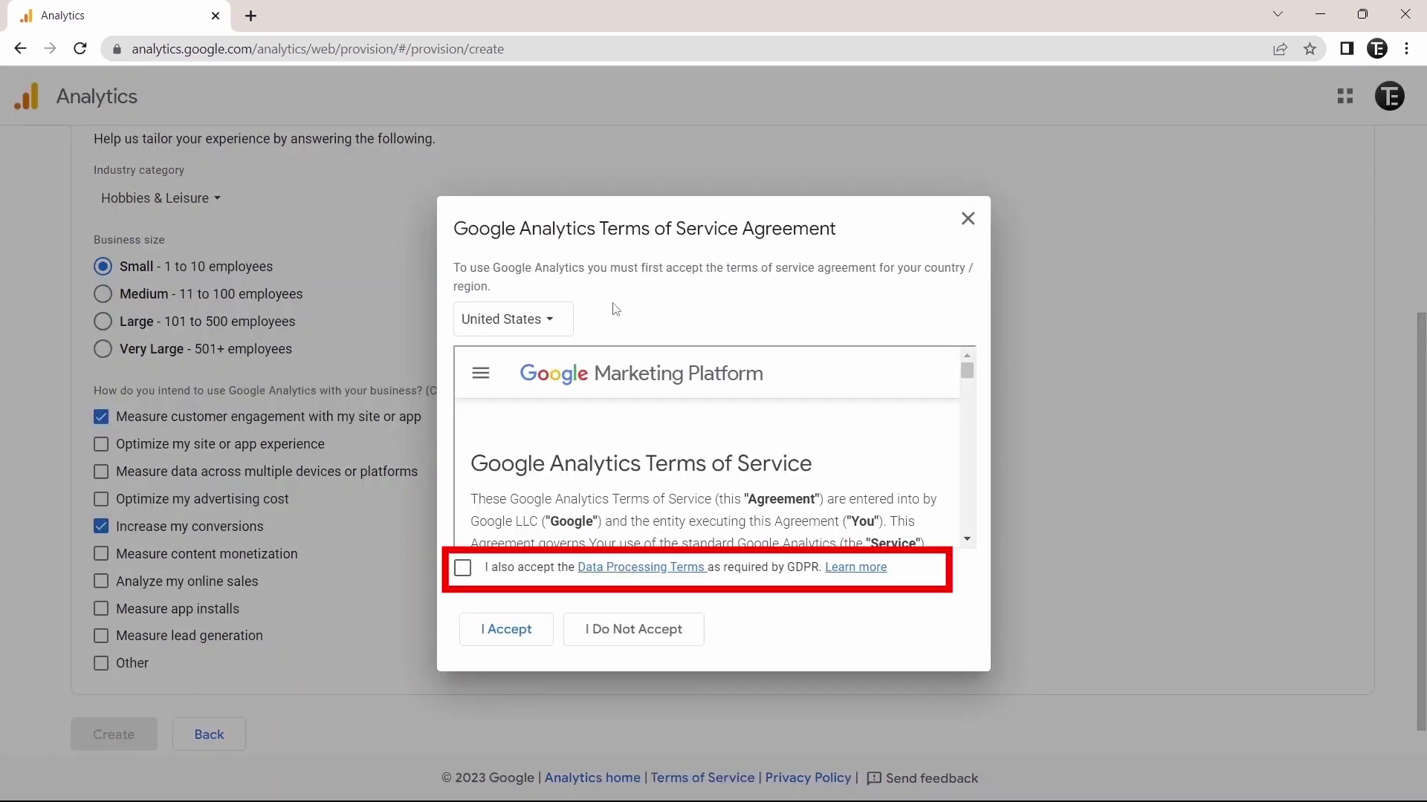
left_click(542, 328)
left_click(490, 383)
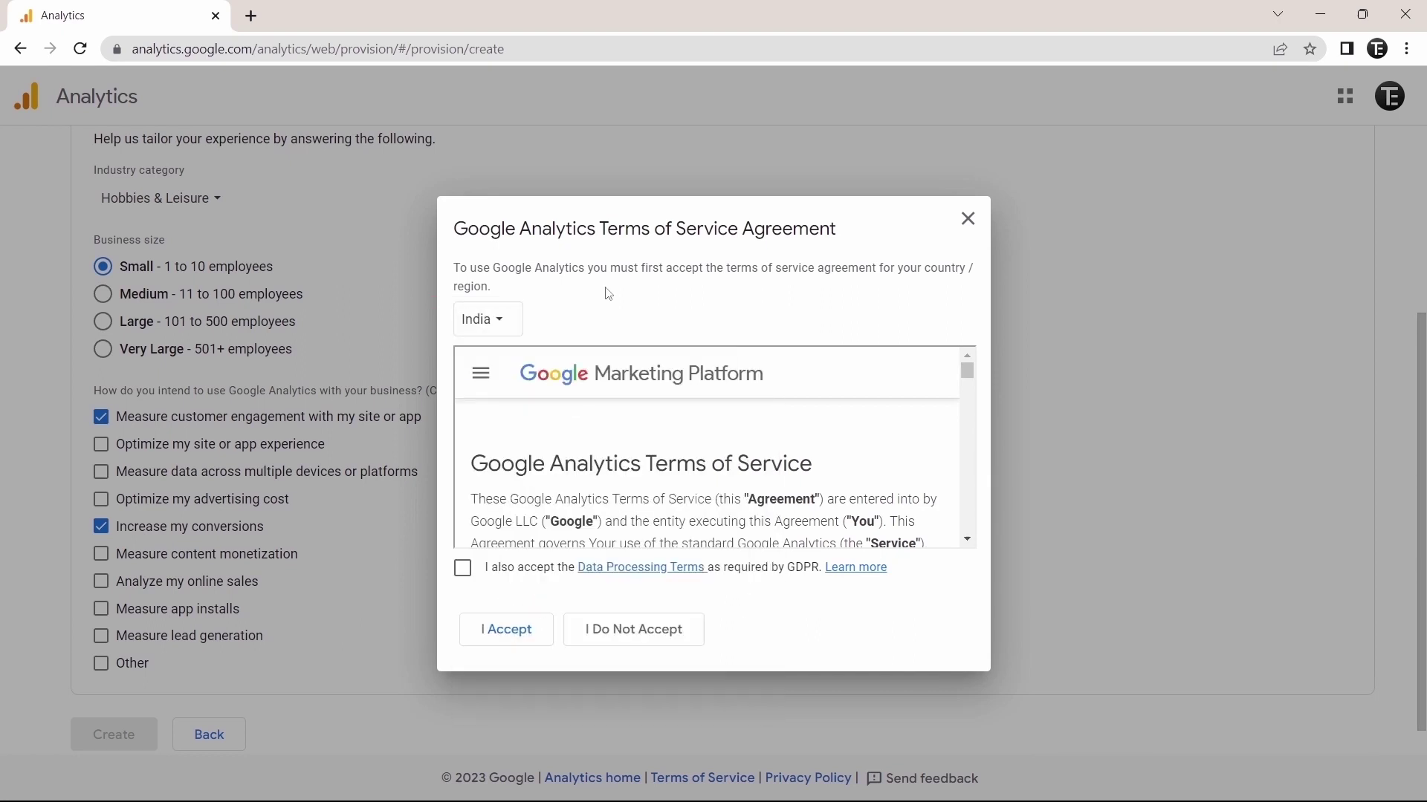
left_click(463, 579)
left_click(518, 634)
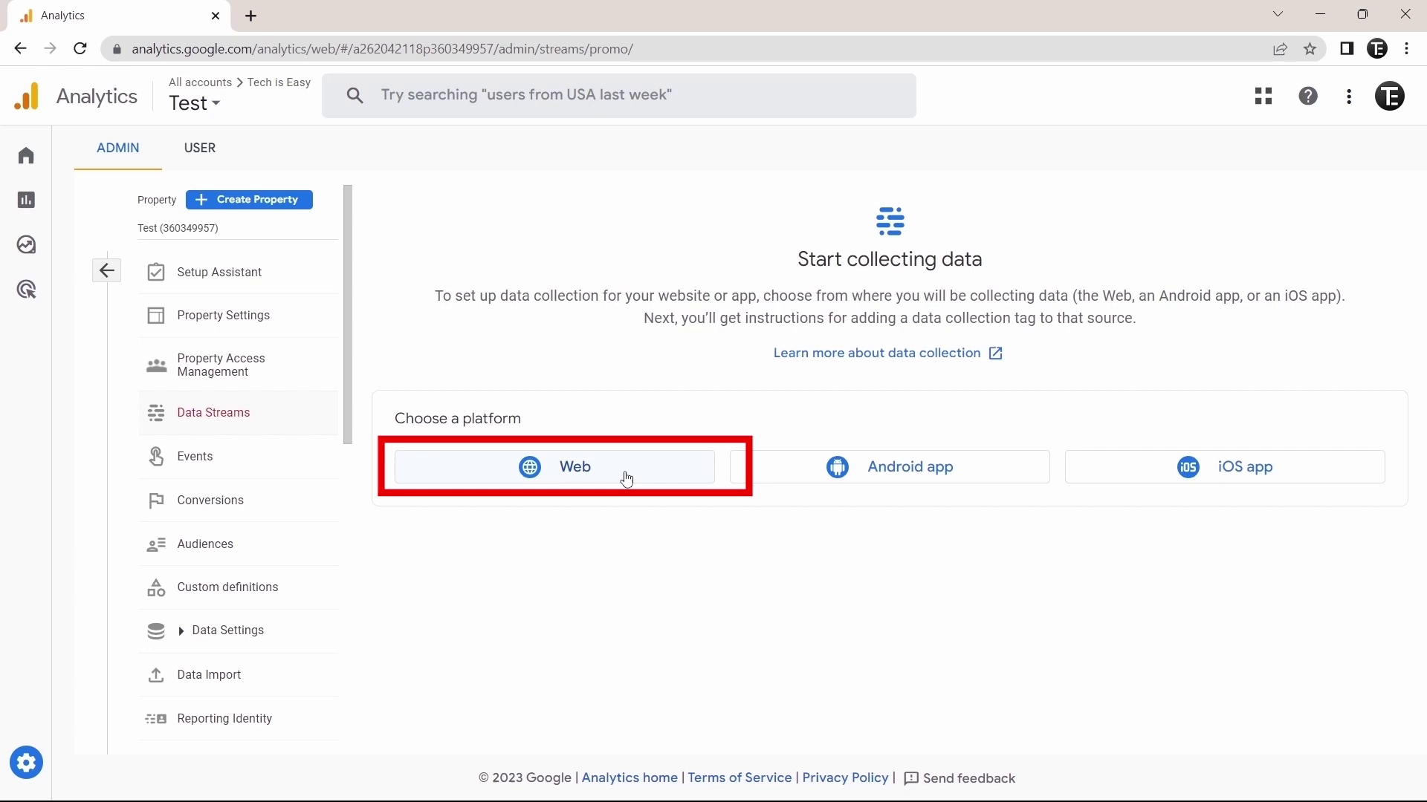
Choose Web as the data stream platform and open Google Sites alongside
left_click(550, 482)
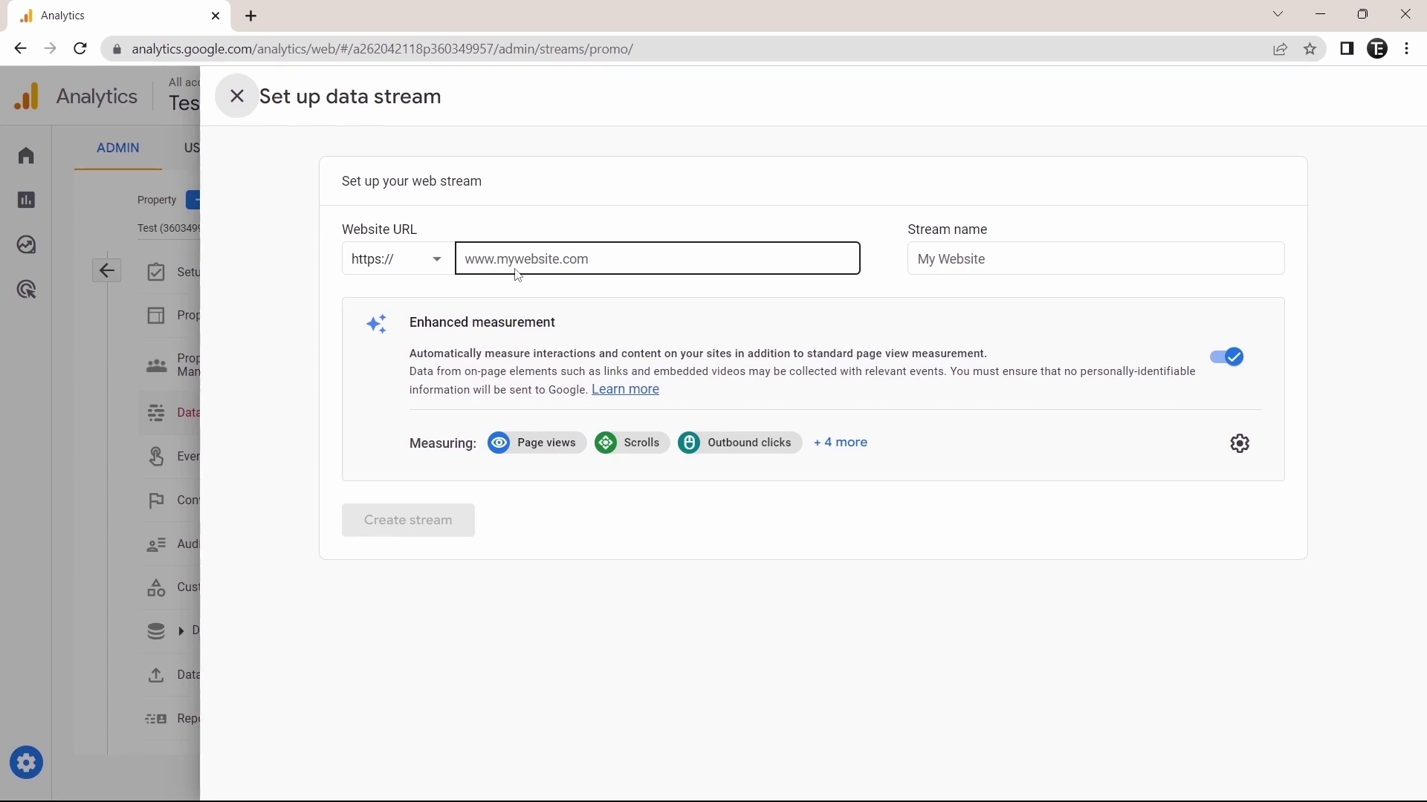
left_click(253, 18)
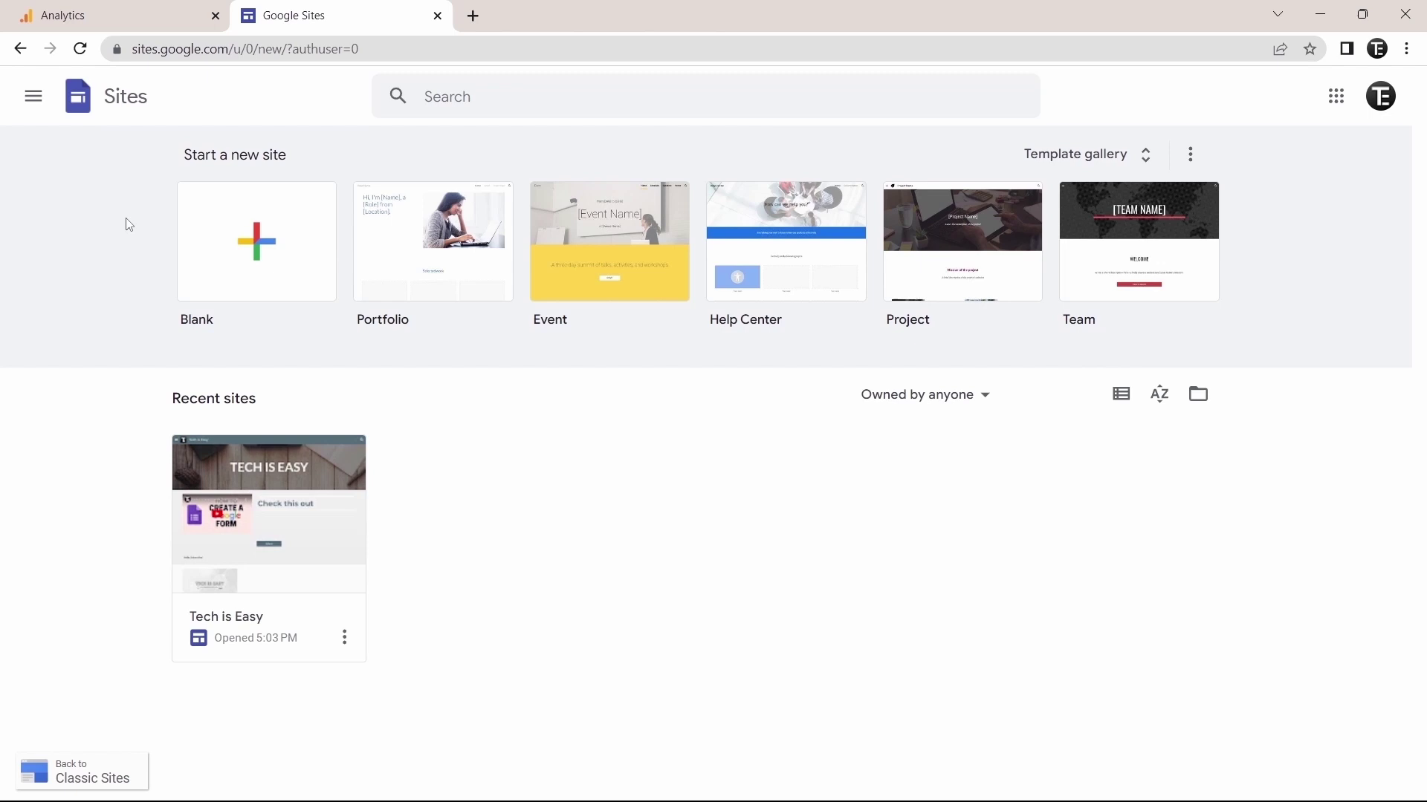
Open the Tech is Easy site and copy its published site link
left_click(268, 512)
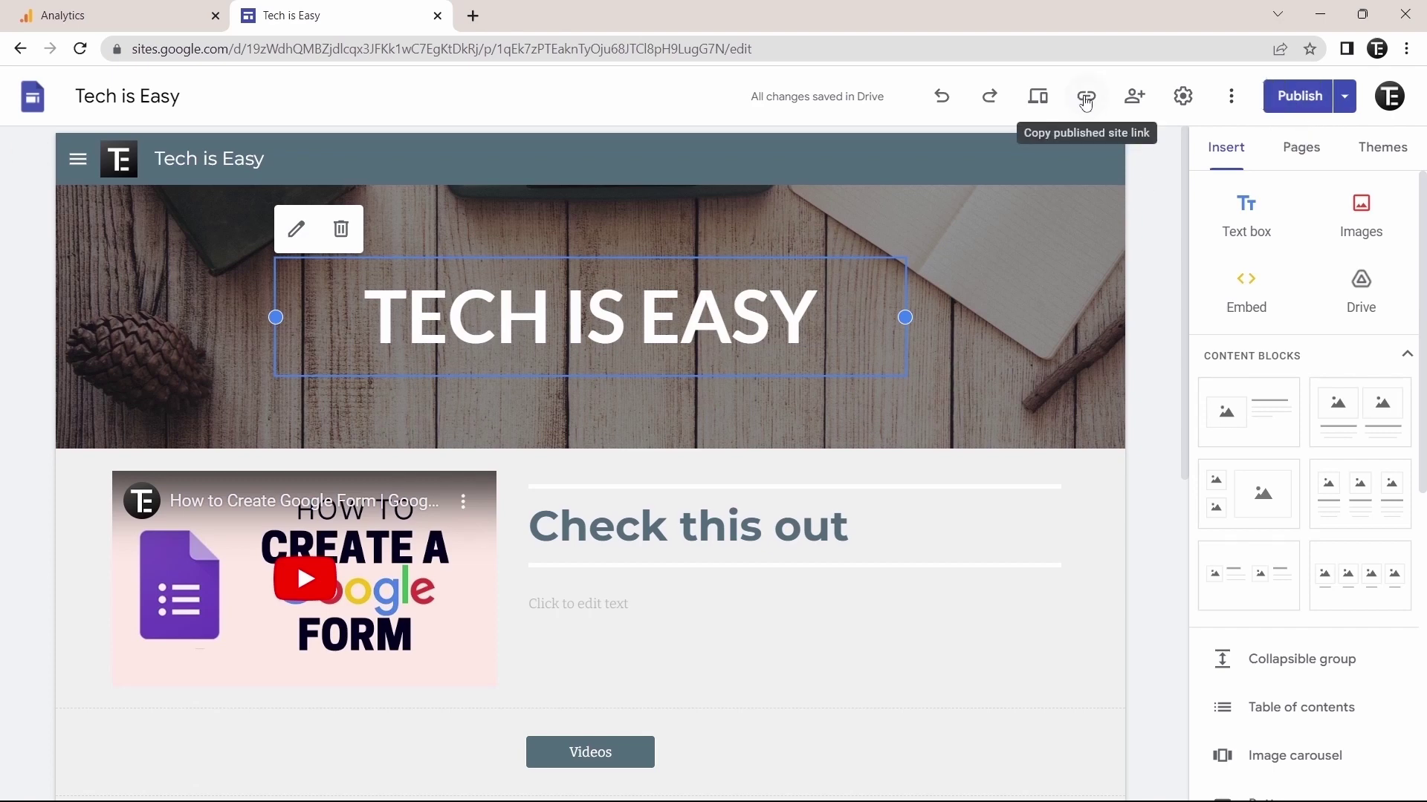
left_click(1086, 97)
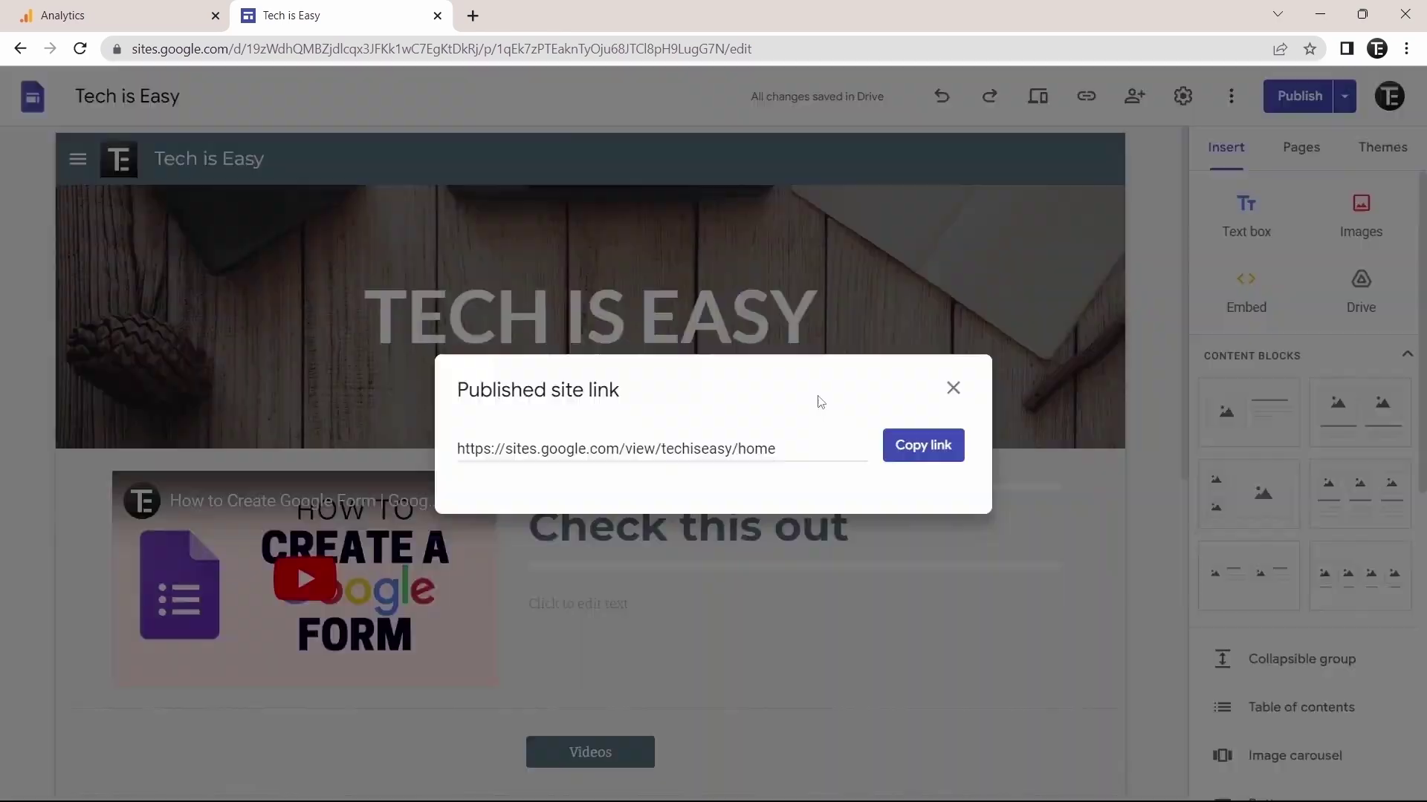
left_click(915, 455)
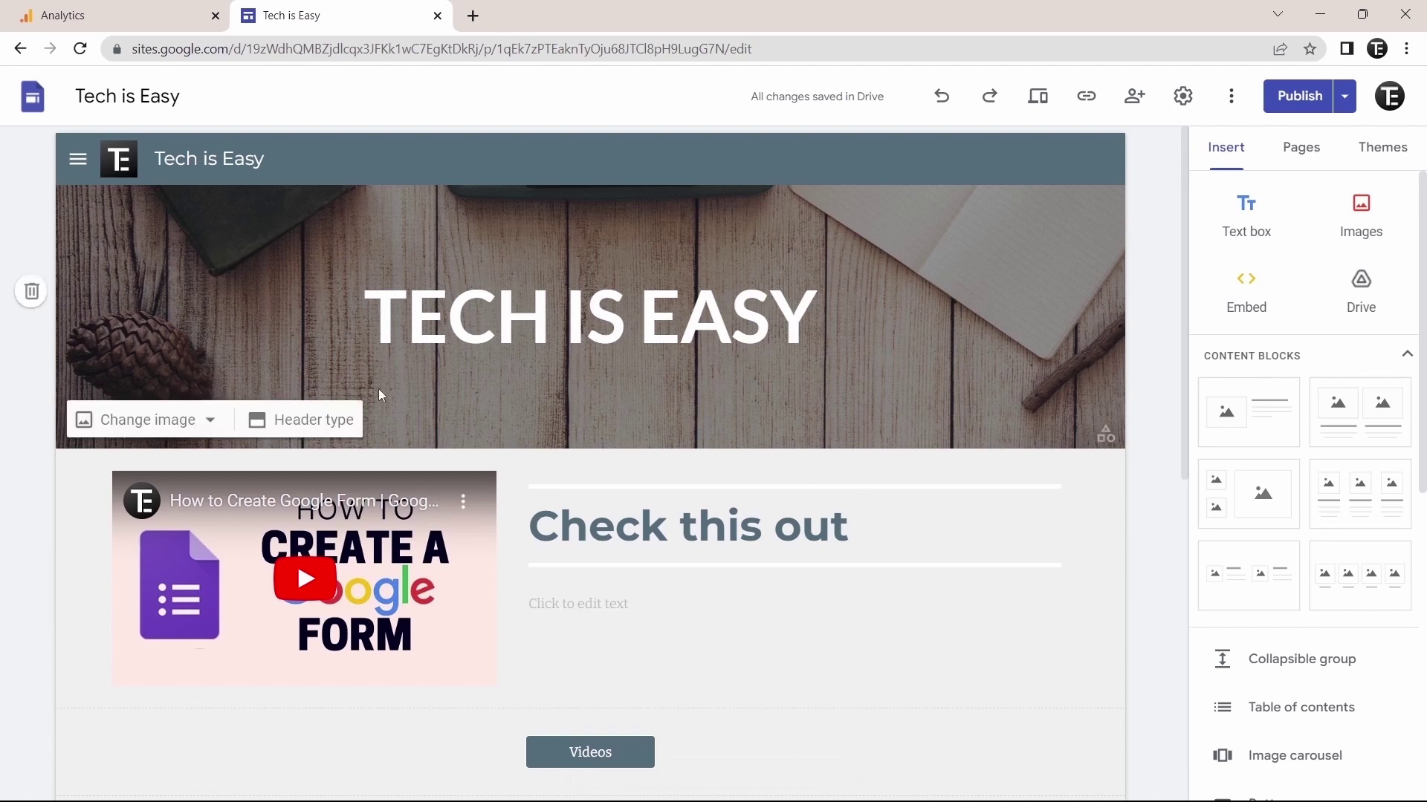
left_click(170, 8)
left_click(511, 256)
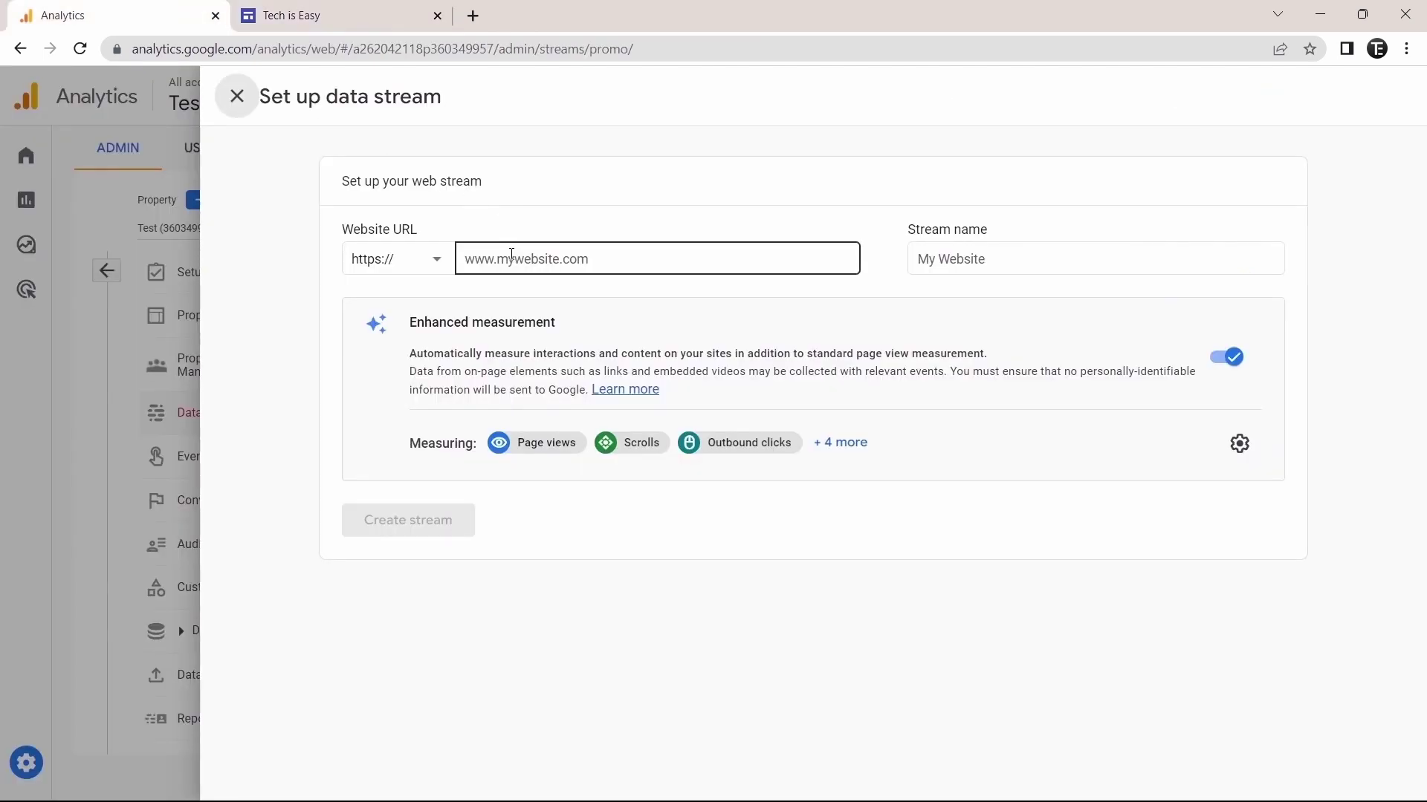
left_click(519, 259)
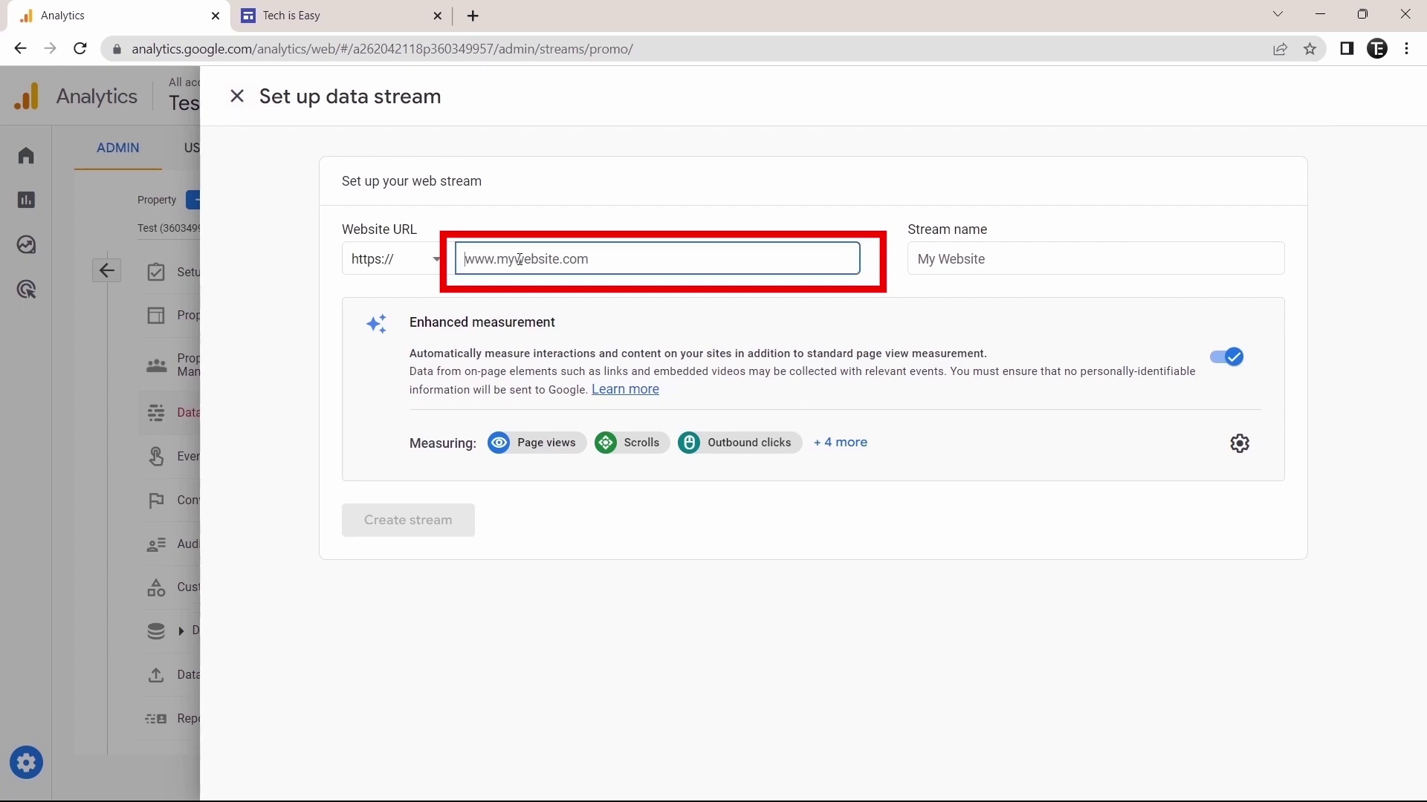
key("ctrl+v")
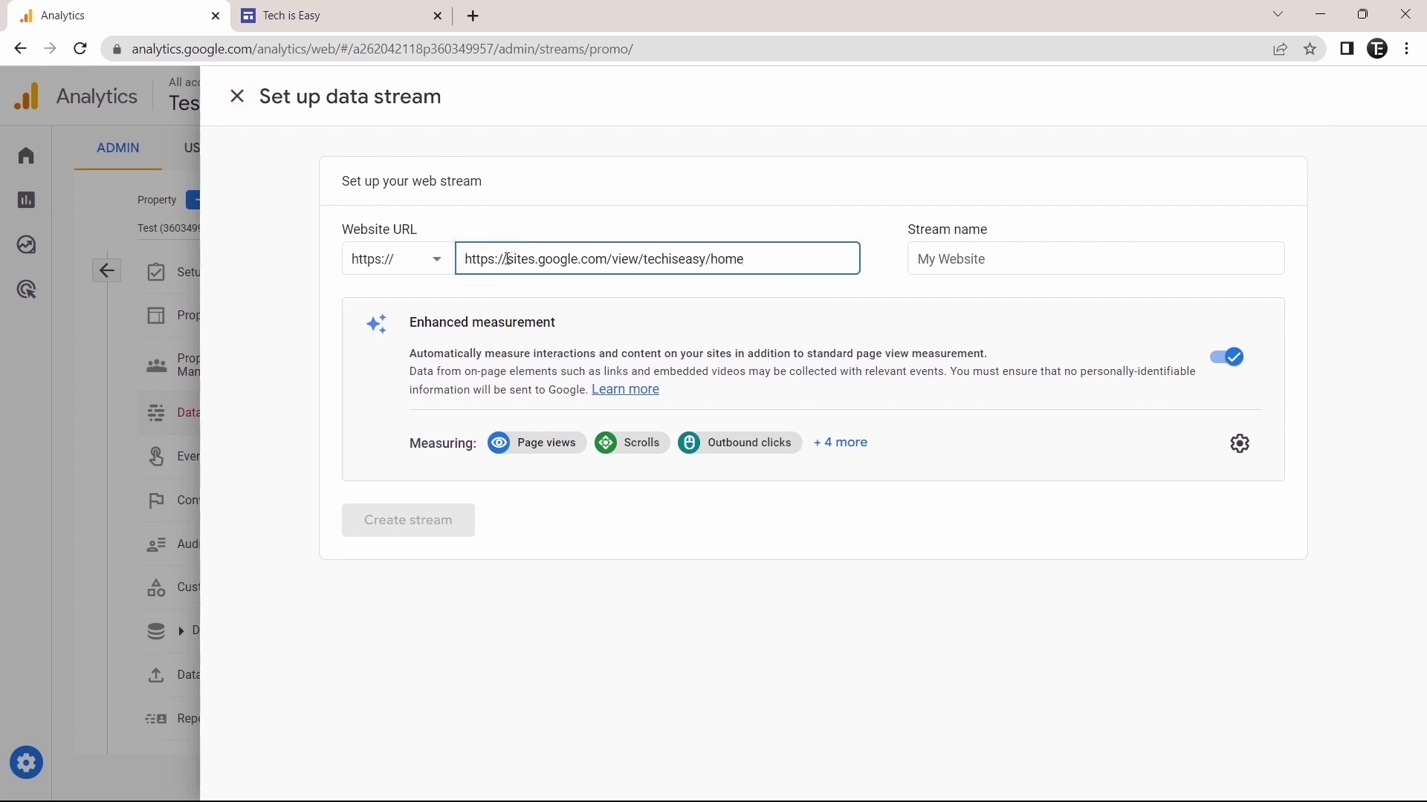
left_click_drag(506, 260, 465, 260)
key("BackSpace")
left_click_drag(663, 260, 698, 266)
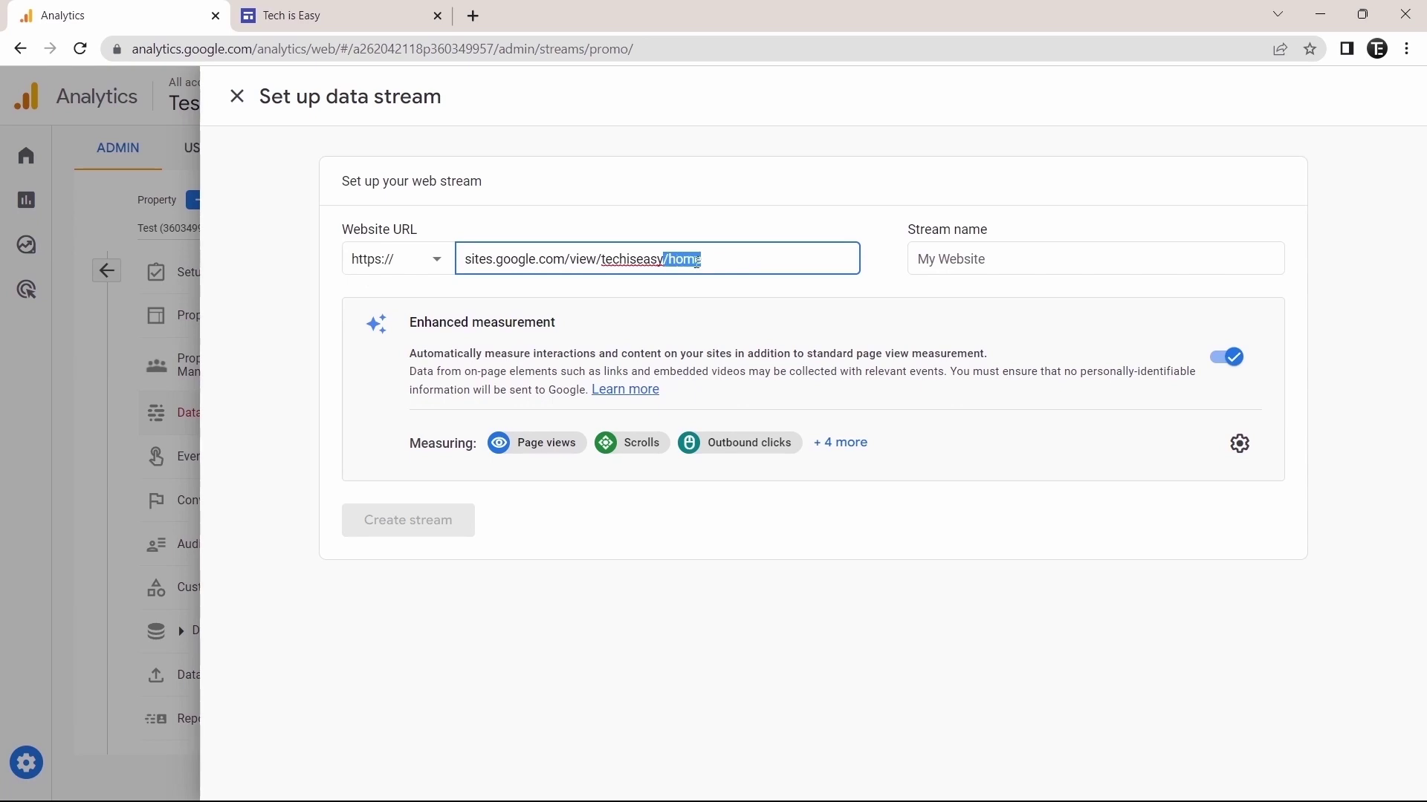
key("BackSpace")
Name the stream Tech is Easy and create the web data stream
left_click(994, 262)
type("Tech is Easy")
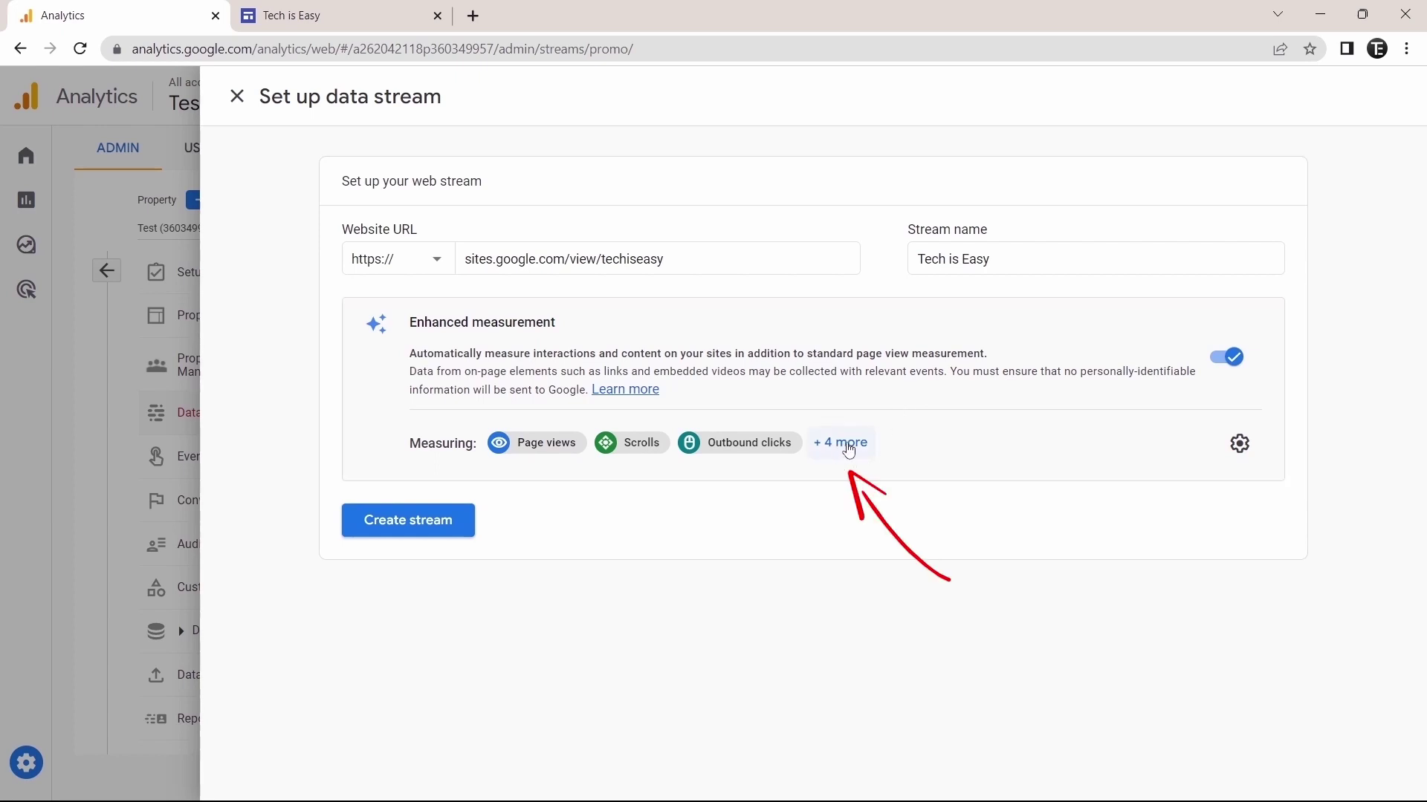
left_click(845, 449)
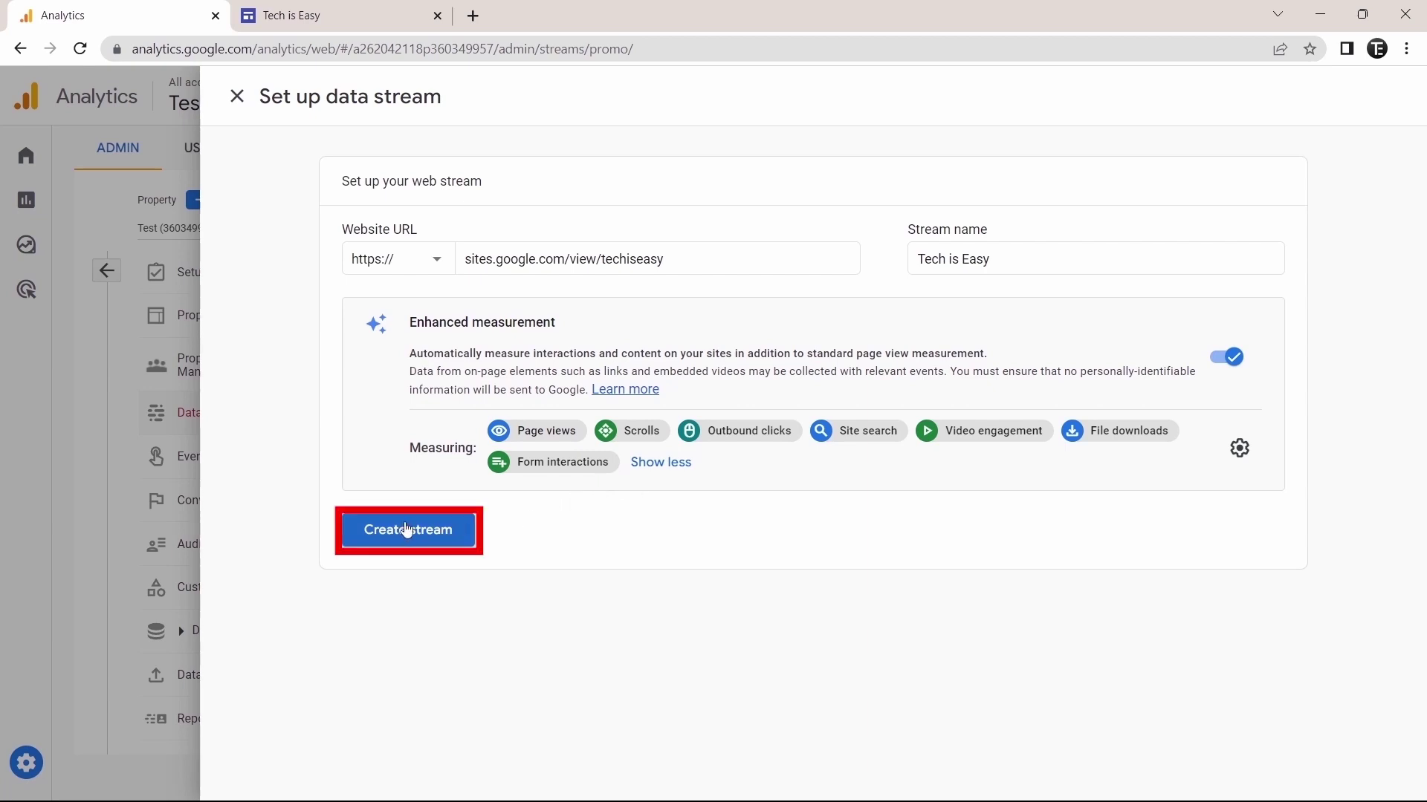
left_click(408, 530)
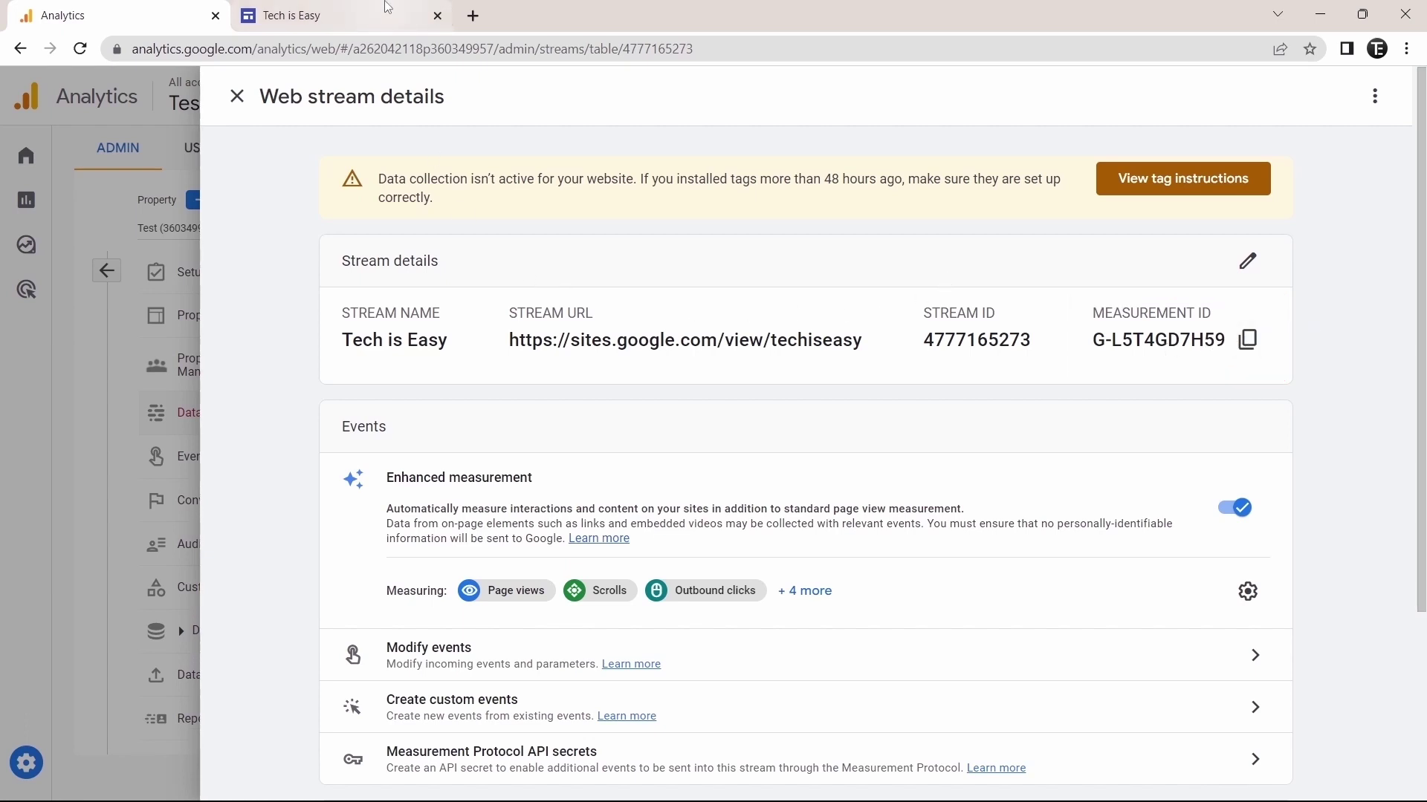
Paste the measurement ID into the Tech is Easy site's Analytics settings, enabling analytics
left_click(385, 10)
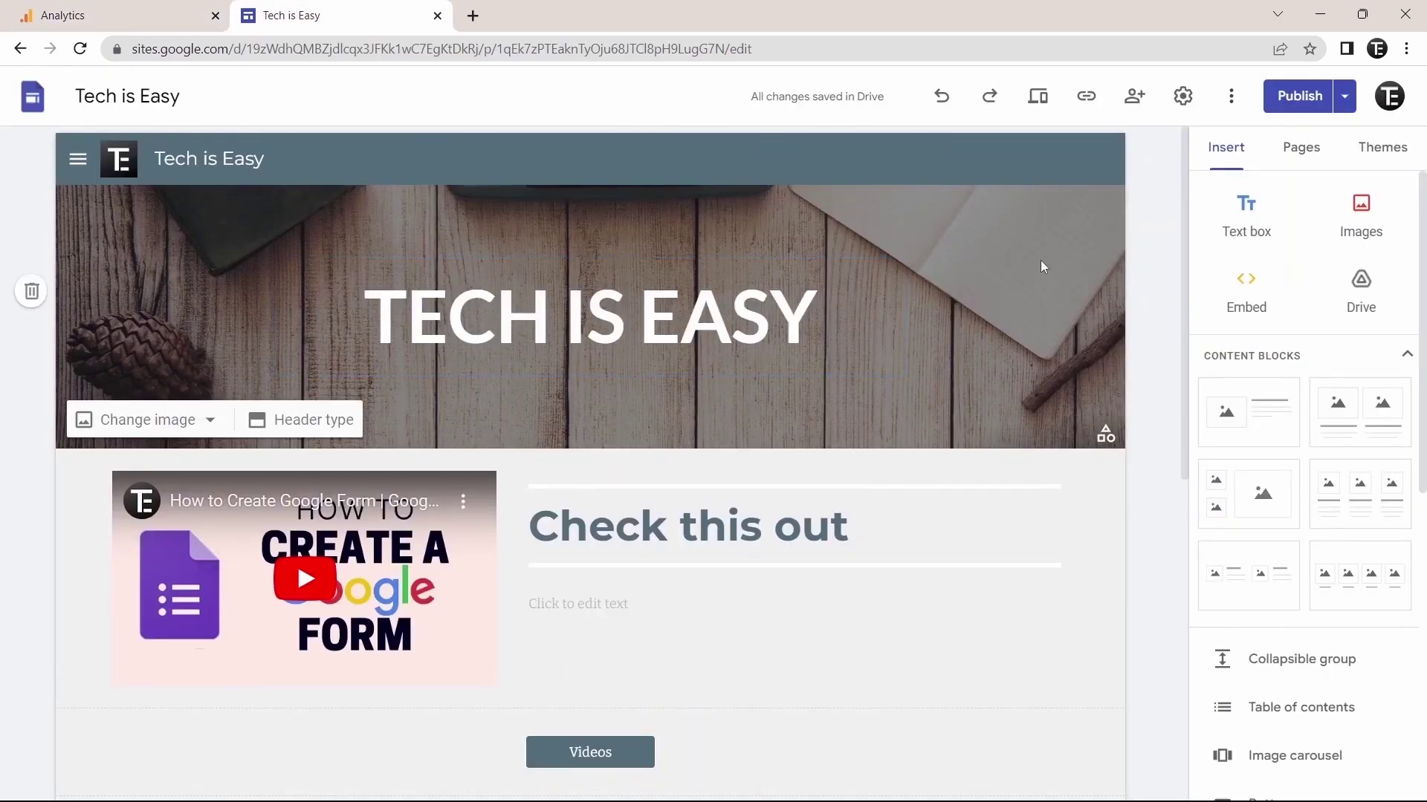
left_click(1184, 100)
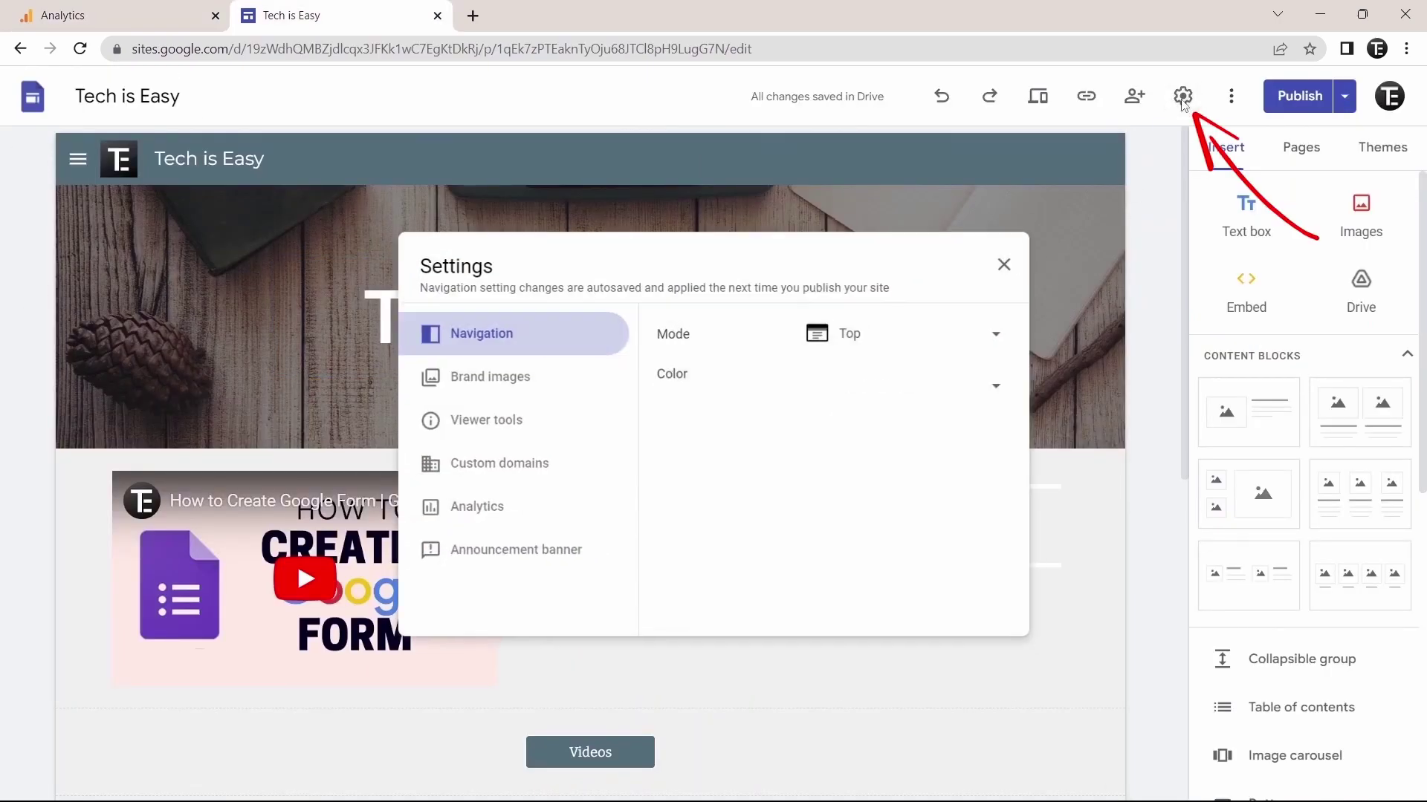
left_click(525, 516)
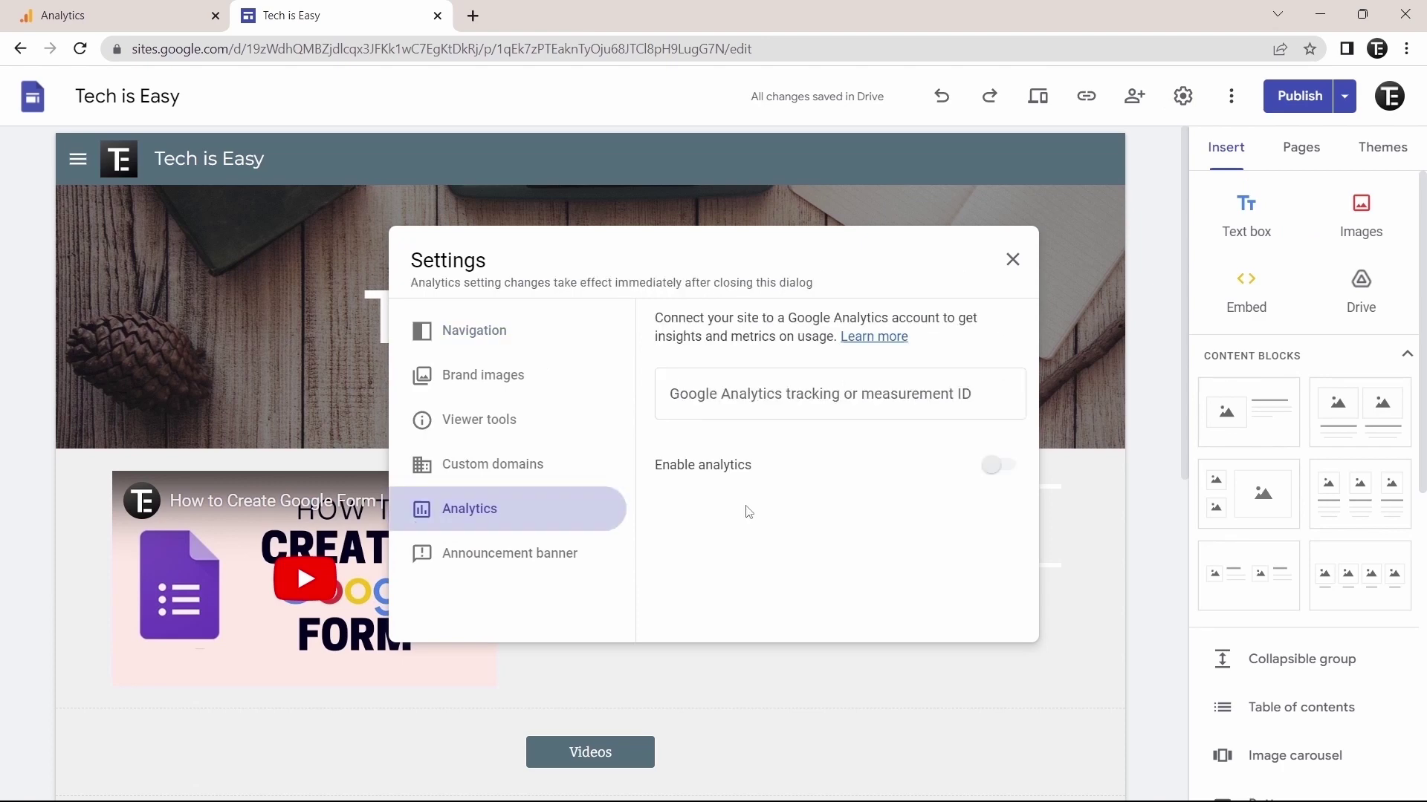
left_click(777, 407)
type("G-L5T4GD7H59")
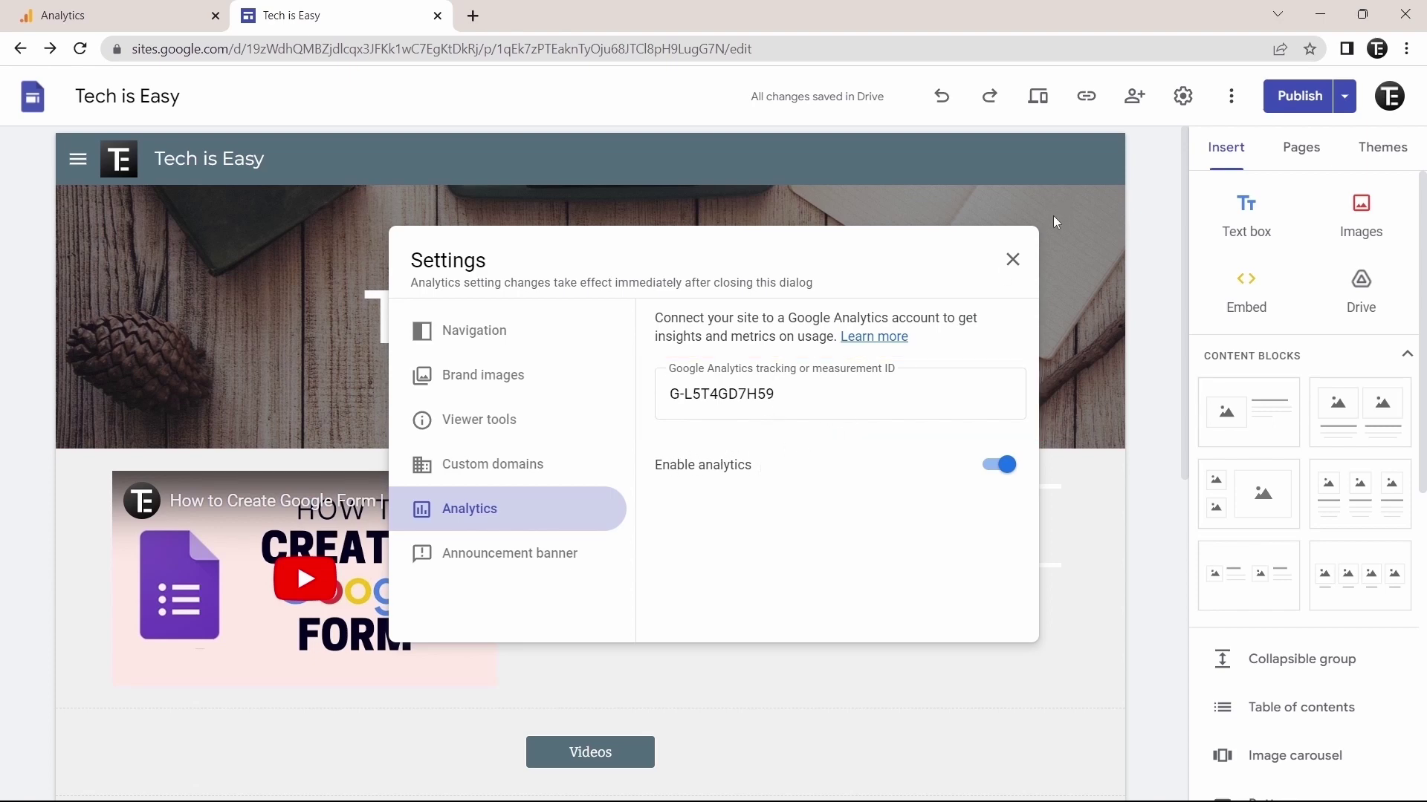
left_click(1012, 260)
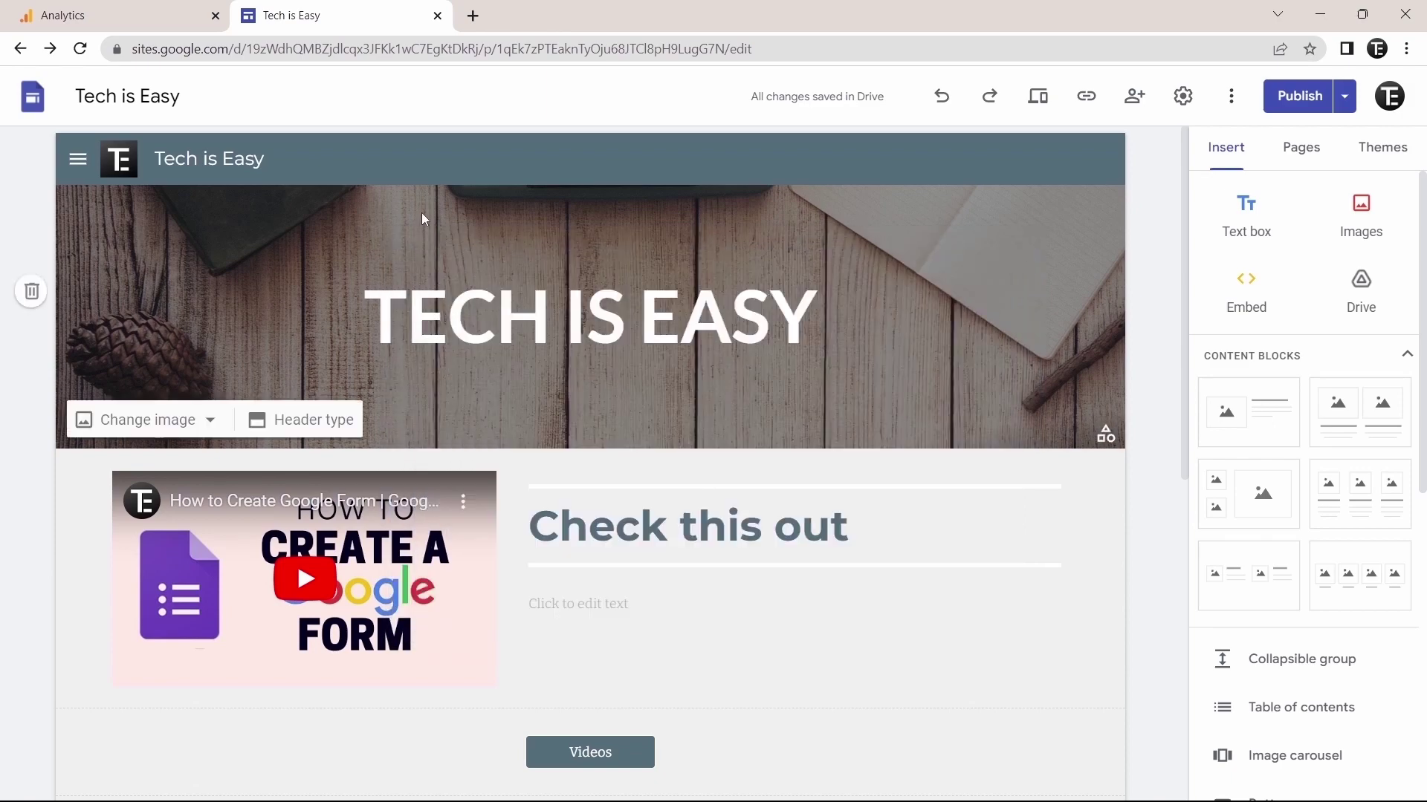
View the Tech is Easy stream details to confirm data collection is active, then close them
left_click(178, 11)
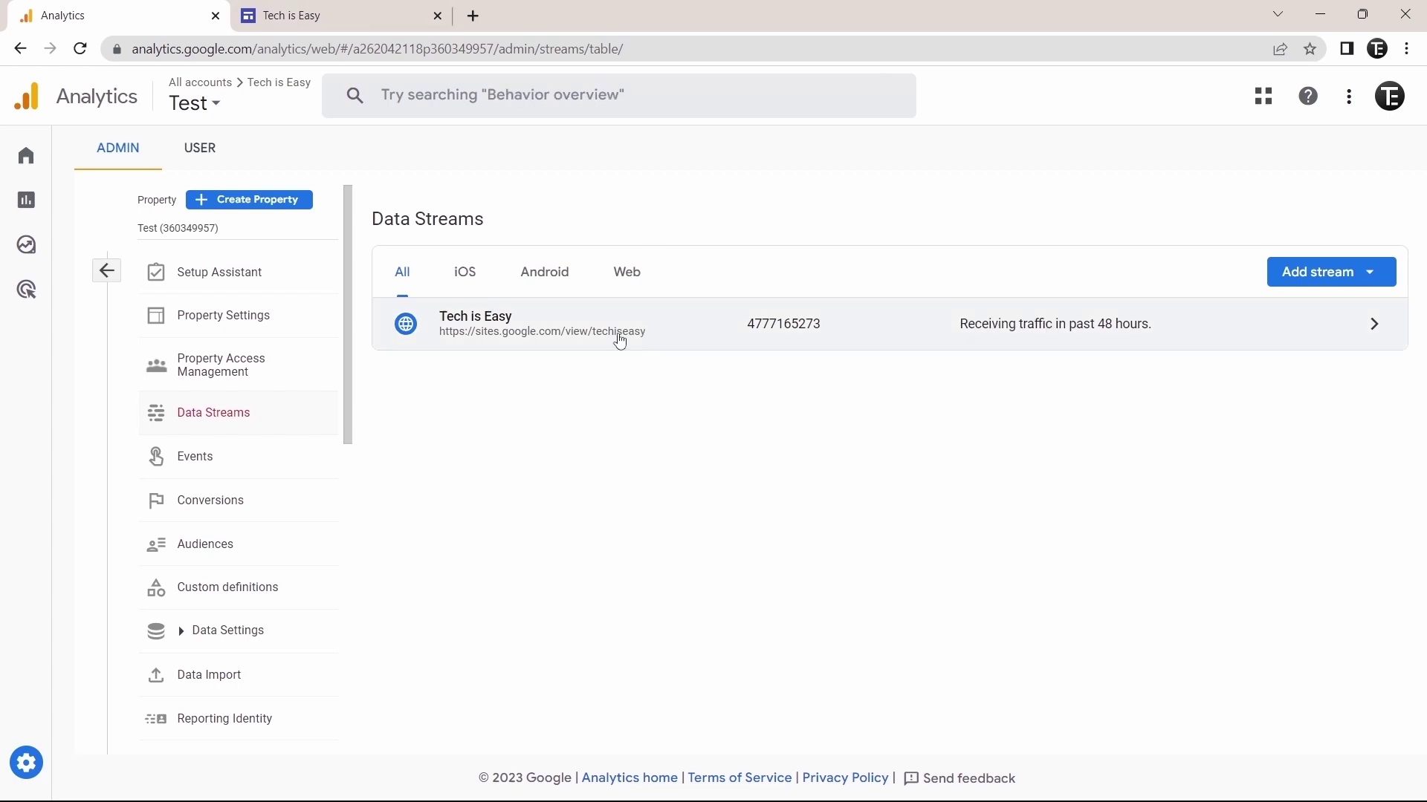
left_click(676, 339)
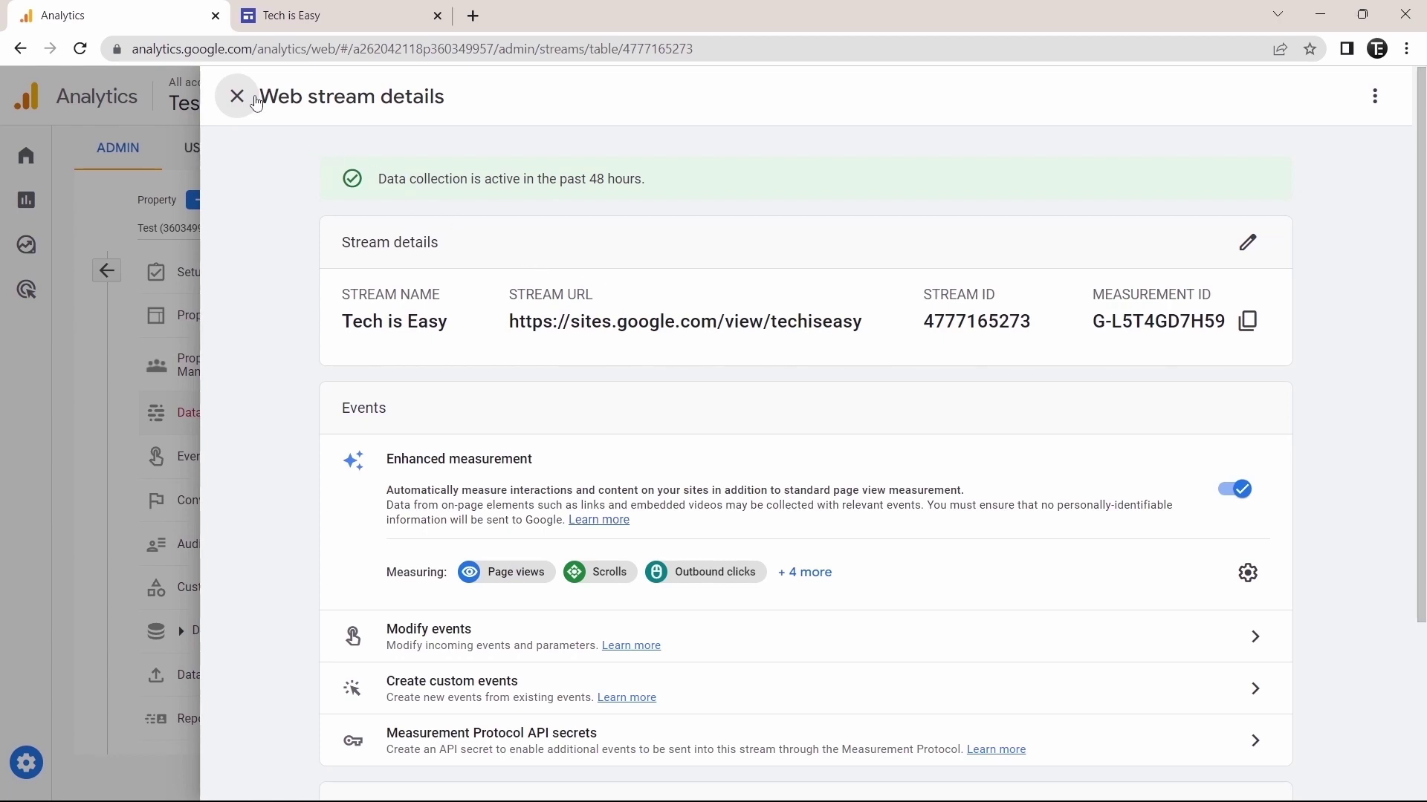
left_click(237, 97)
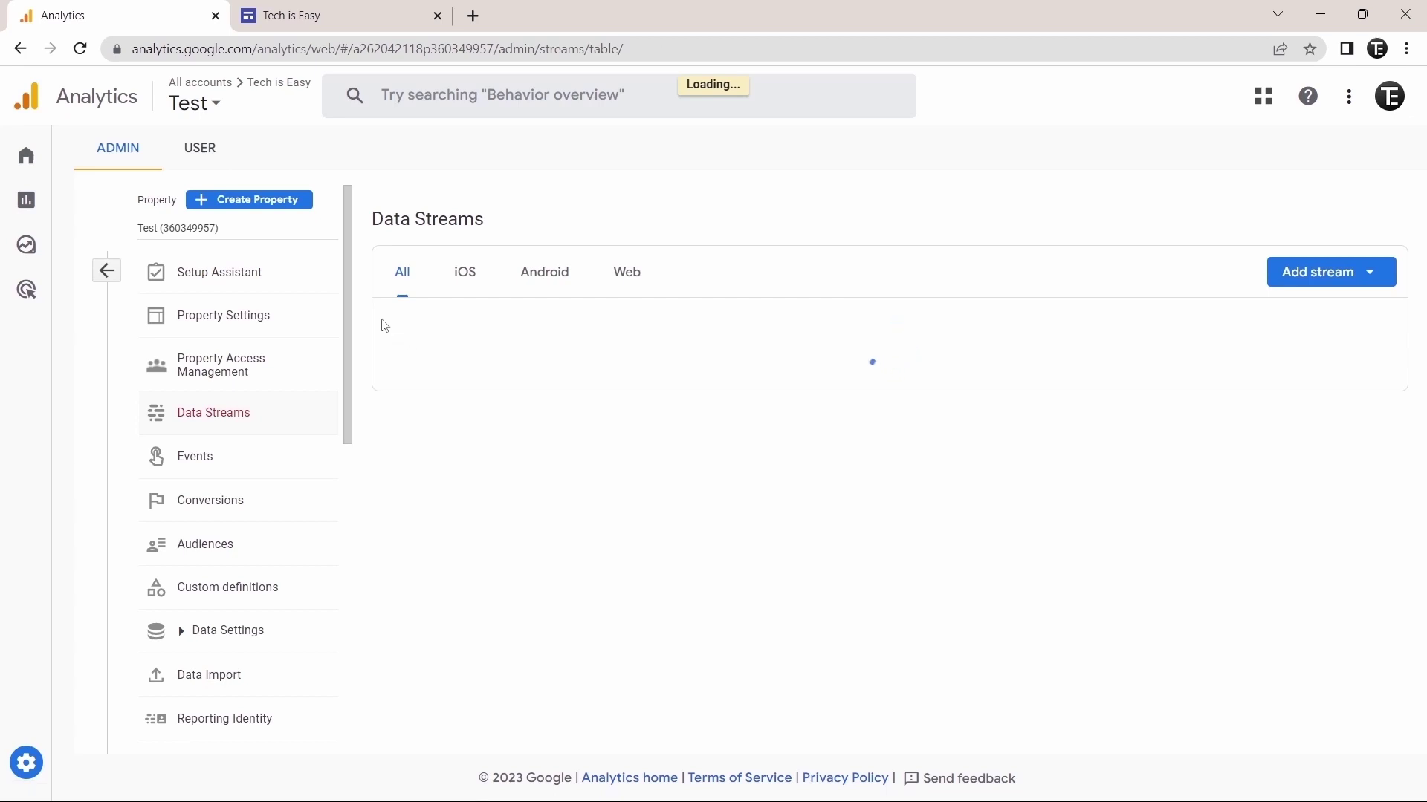
Open the Reports snapshot showing 2 users and 2 new users
mouse_move(78, 213)
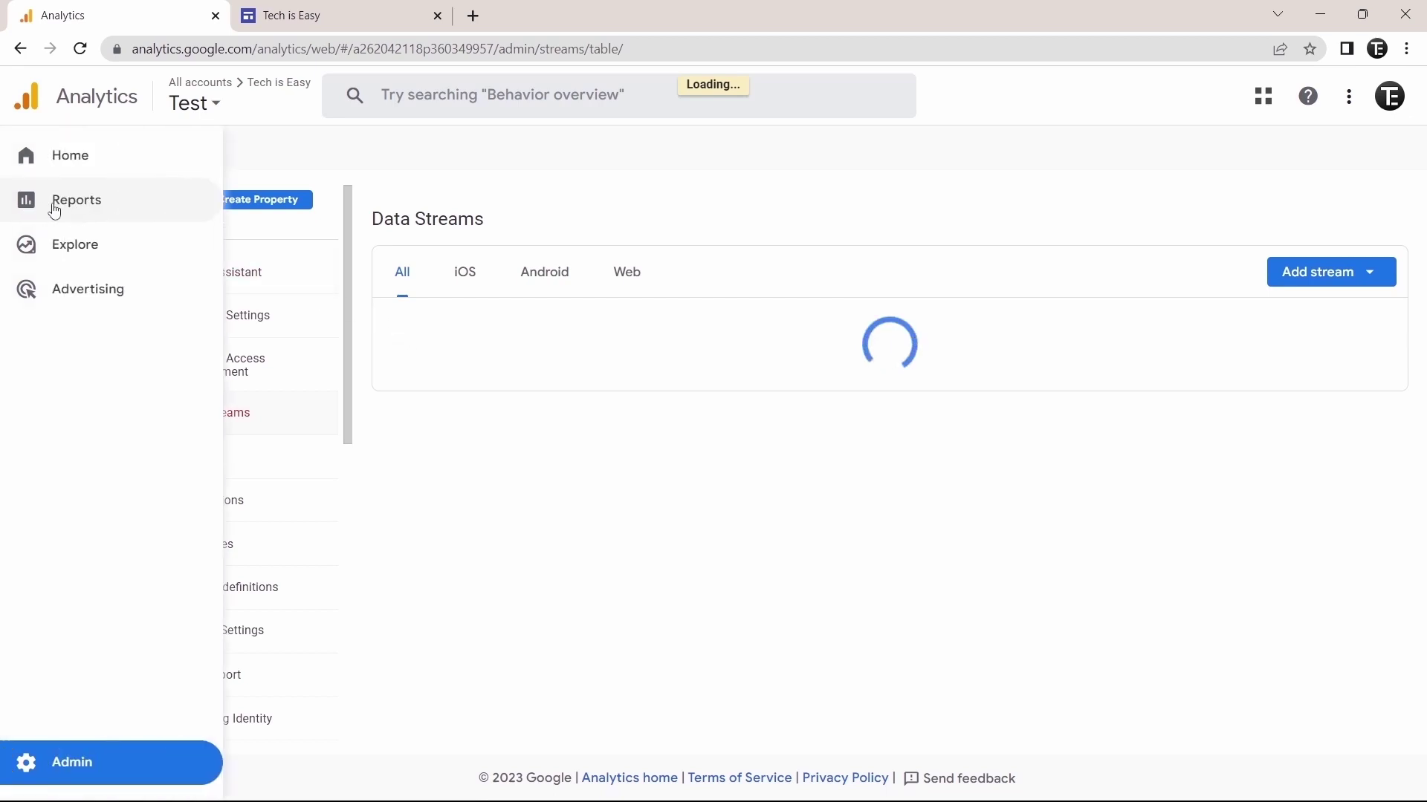
left_click(86, 214)
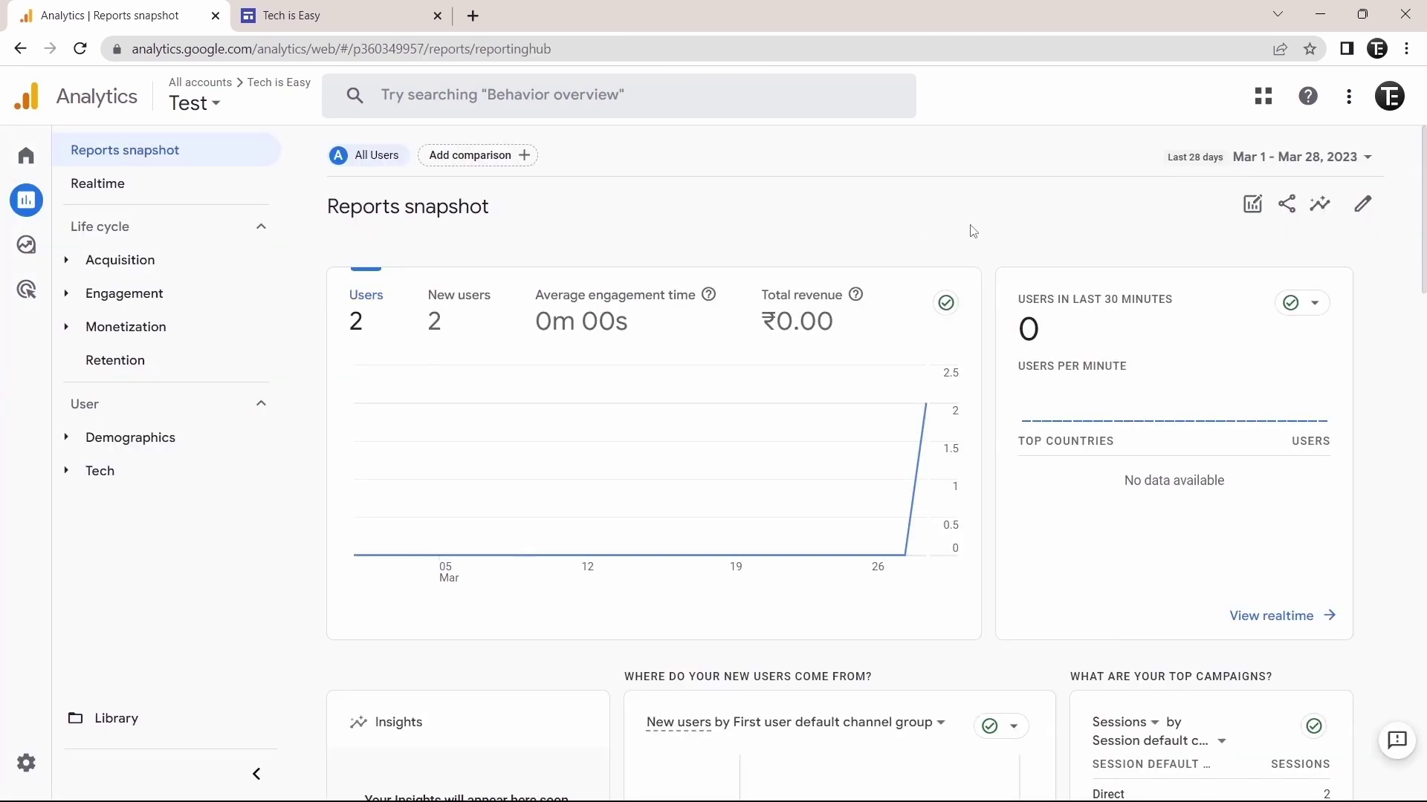